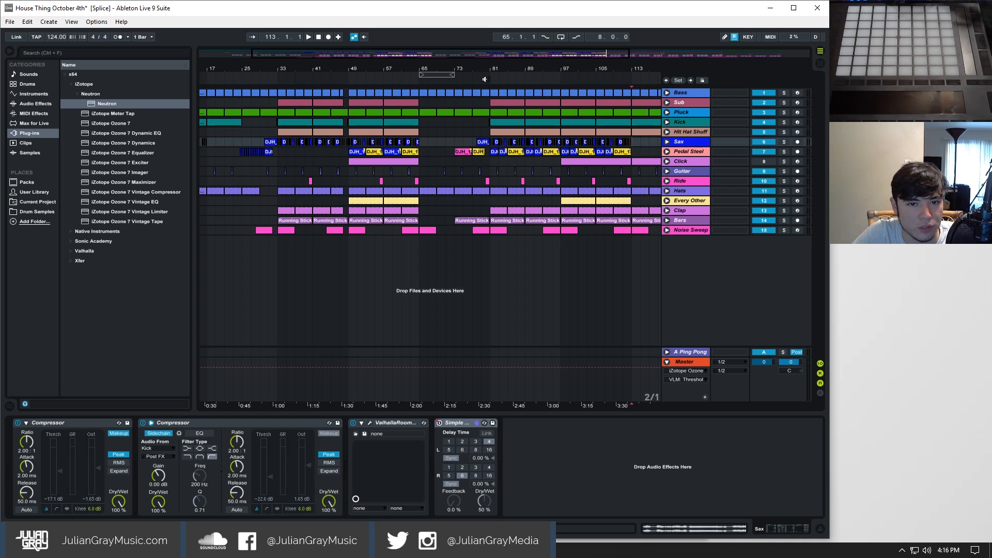
# - Play the full arrangement from just before bar 81 for a few bars, then stop playback
pyautogui.click(485, 79)
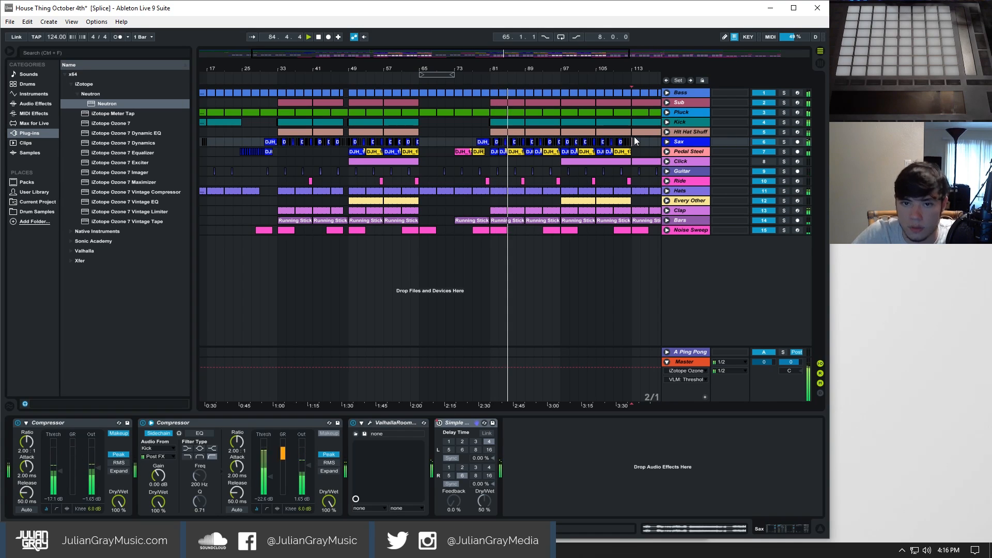
pyautogui.moveTo(478, 54); pyautogui.dragTo(546, 63)
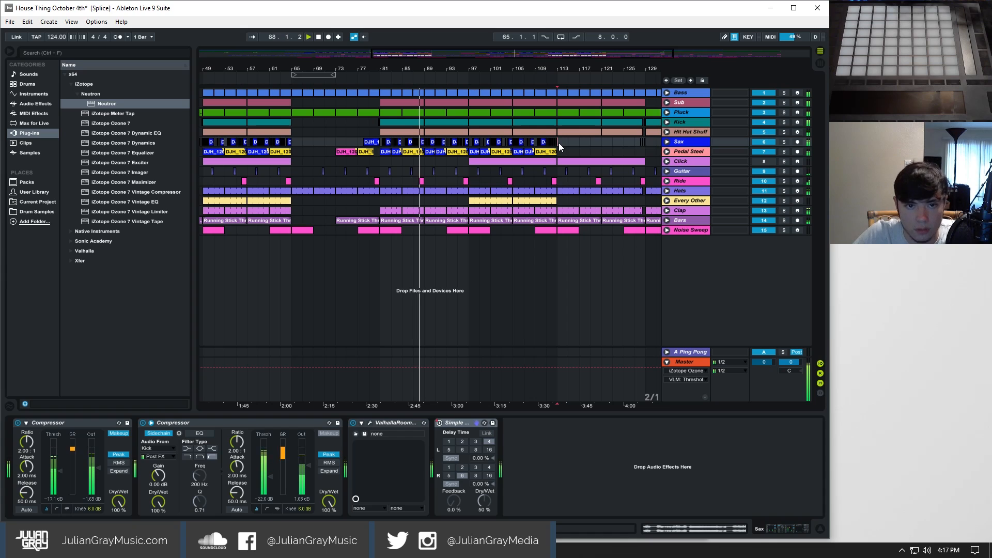
pyautogui.press('space')
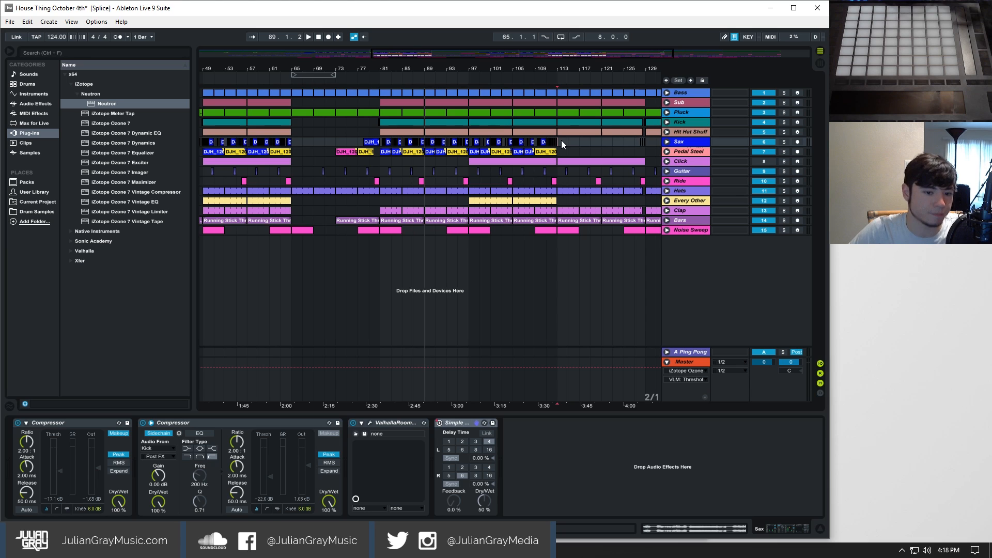
# - Add the Neutron plug-in to the Sax track and place its window clear of that track
pyautogui.moveTo(101, 104); pyautogui.dragTo(578, 143)
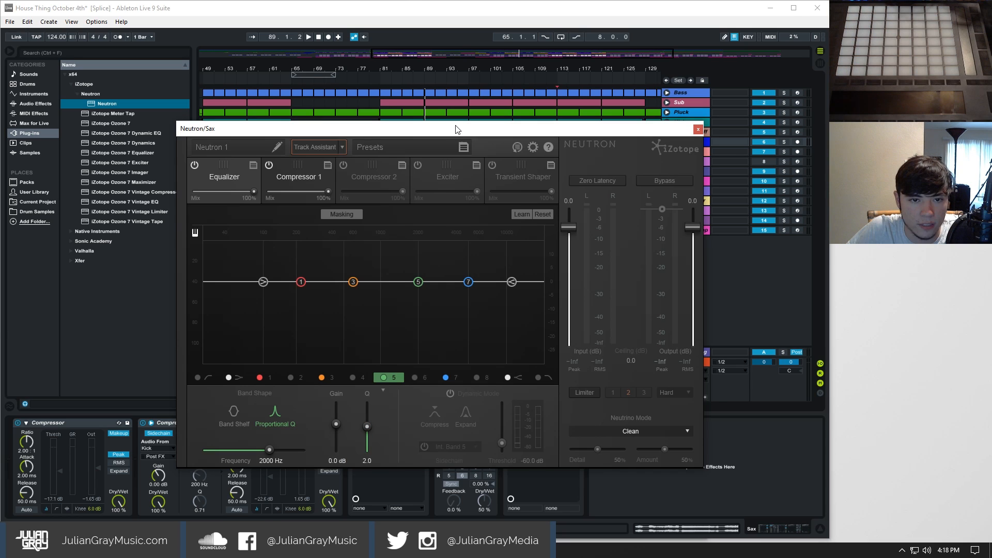
pyautogui.moveTo(457, 128); pyautogui.dragTo(441, 125)
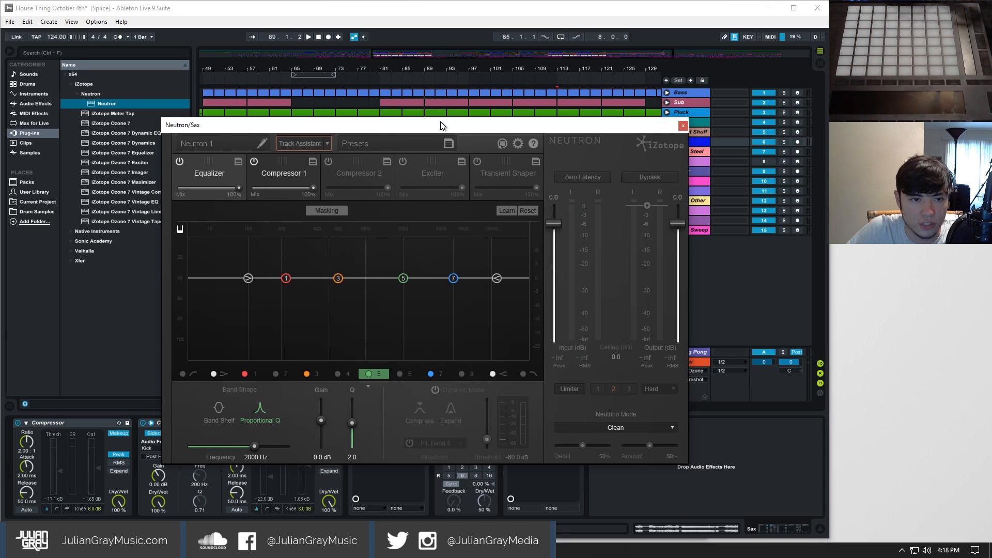
pyautogui.moveTo(332, 126); pyautogui.dragTo(408, 157)
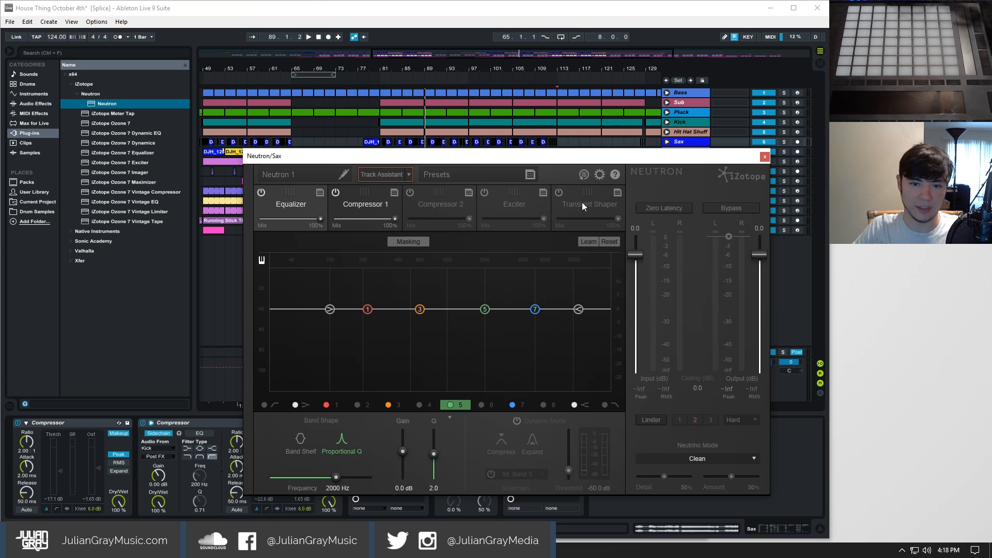
pyautogui.moveTo(403, 160)
pyautogui.mouseDown()
pyautogui.moveTo(403, 177)
pyautogui.moveTo(407, 168)
pyautogui.mouseUp()
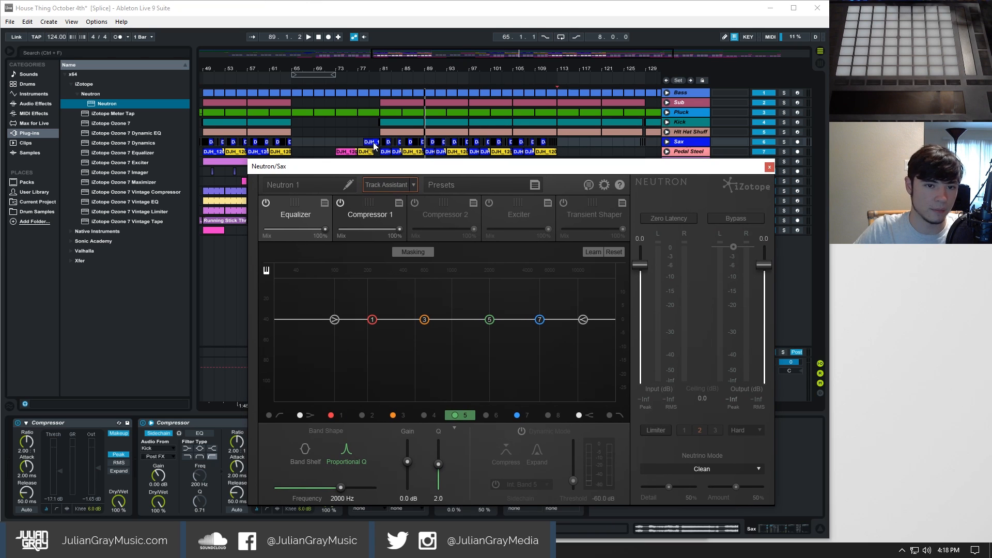
# - Set the playback start at bar 81, then unfold and solo the Sax track
pyautogui.click(361, 142)
pyautogui.click(381, 131)
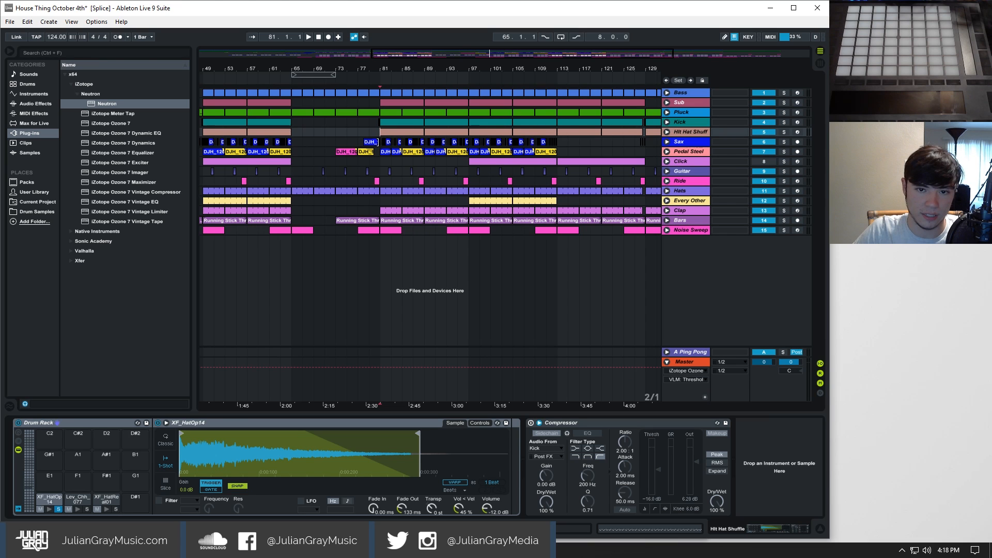
pyautogui.moveTo(563, 56); pyautogui.dragTo(523, 61)
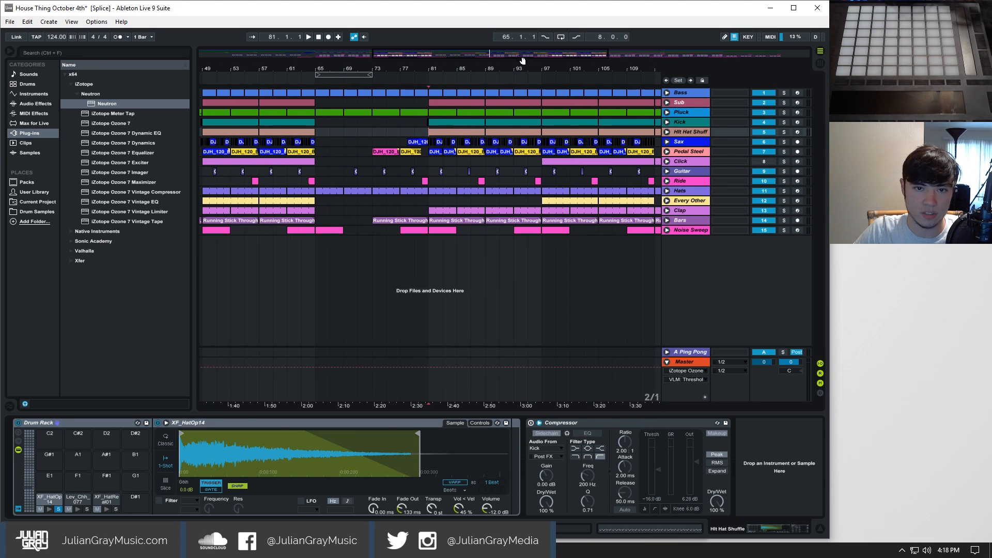
pyautogui.click(727, 144)
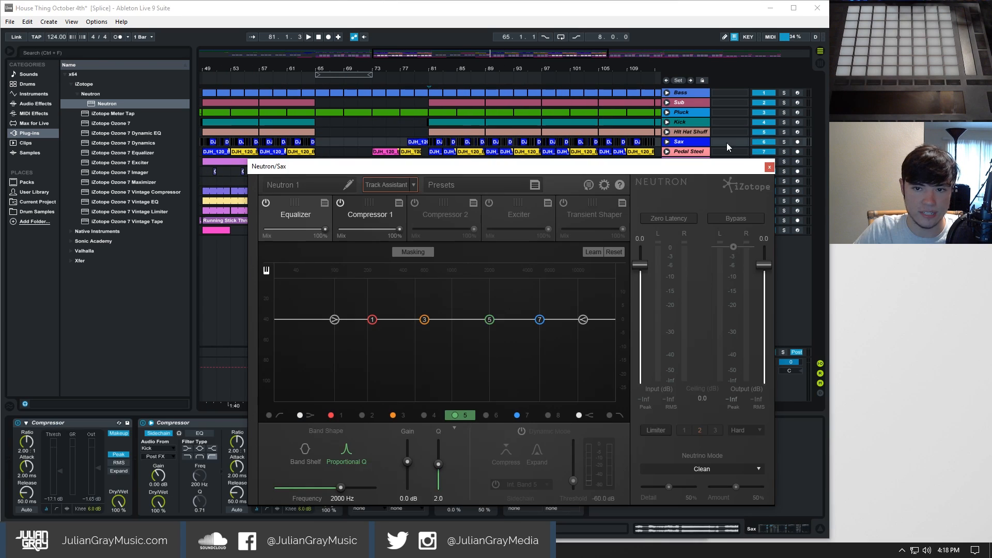
pyautogui.click(667, 141)
pyautogui.moveTo(685, 166); pyautogui.dragTo(677, 197)
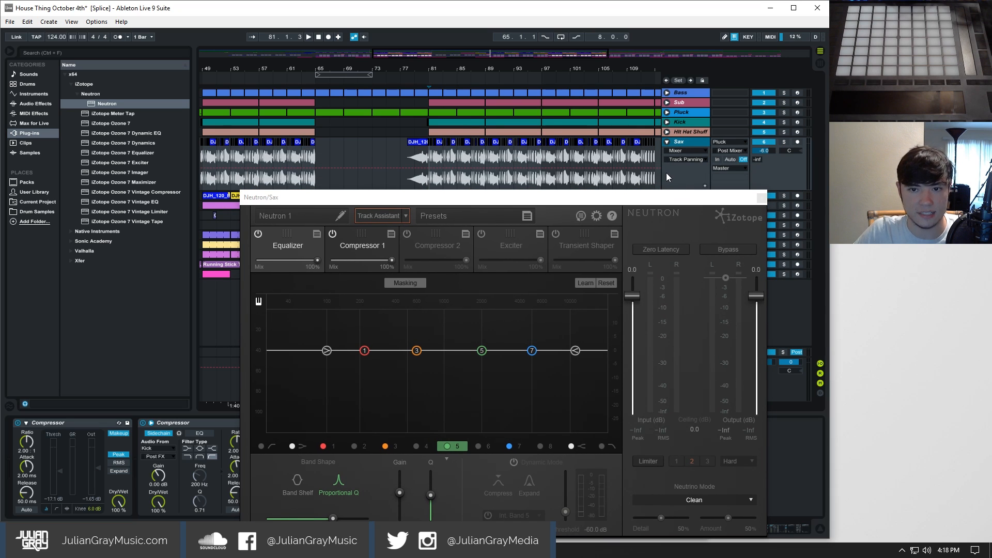
pyautogui.click(784, 143)
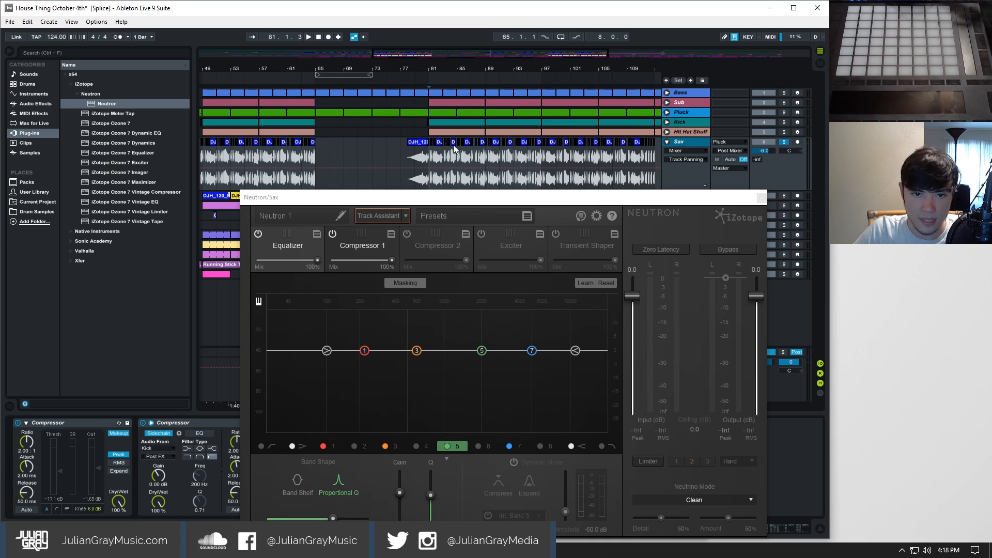
# - Play the soloed sax from bar 81 and examine its spectrum in Neutron's Equalizer
pyautogui.click(430, 158)
pyautogui.press('space')
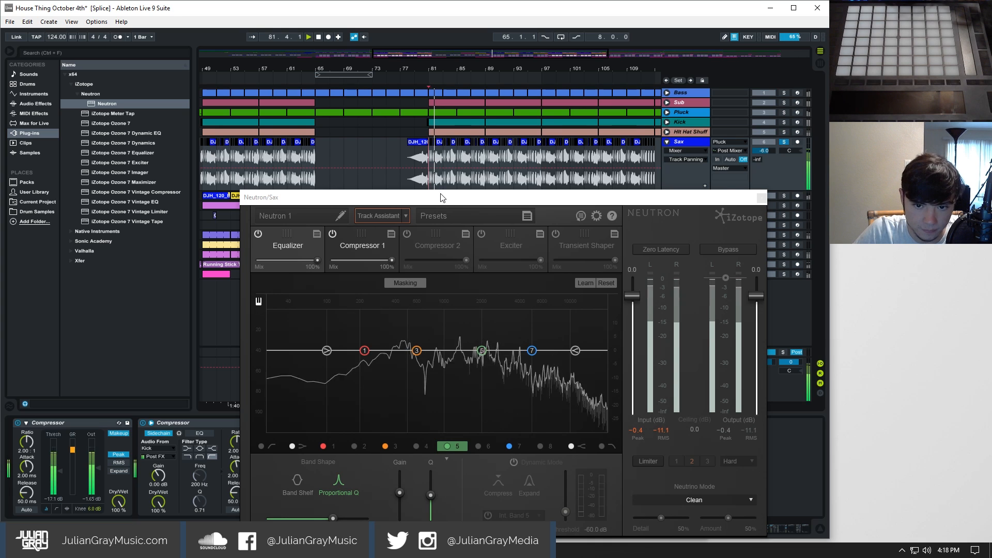
pyautogui.moveTo(442, 198); pyautogui.dragTo(430, 152)
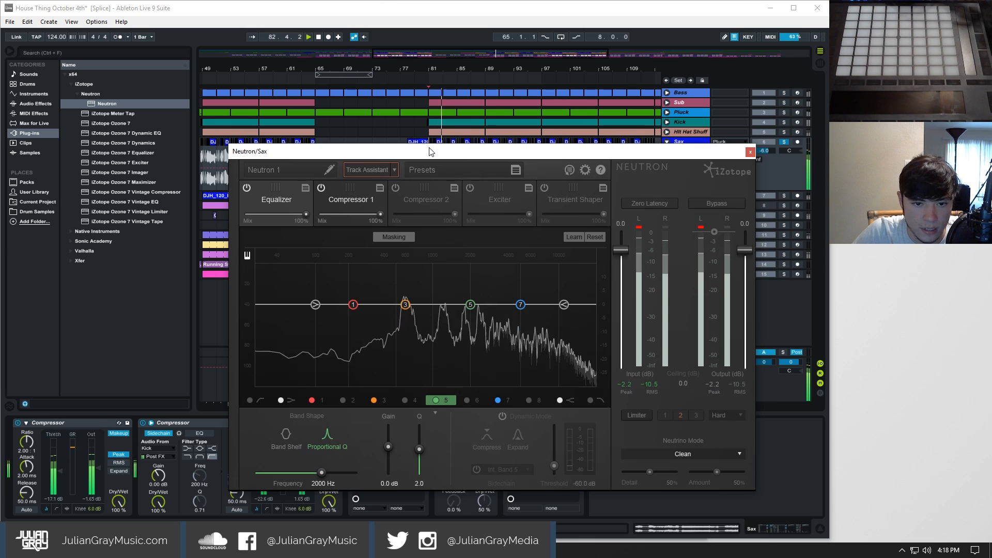
pyautogui.press('space')
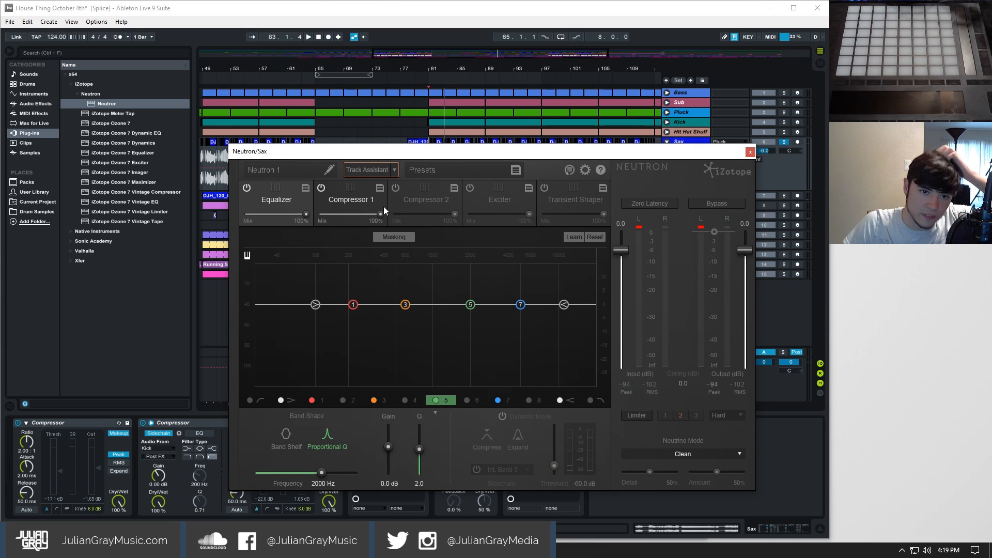
# - Compare Neutron's default Equalizer and Compressor 1 modules, ending on Compressor 1
pyautogui.click(373, 197)
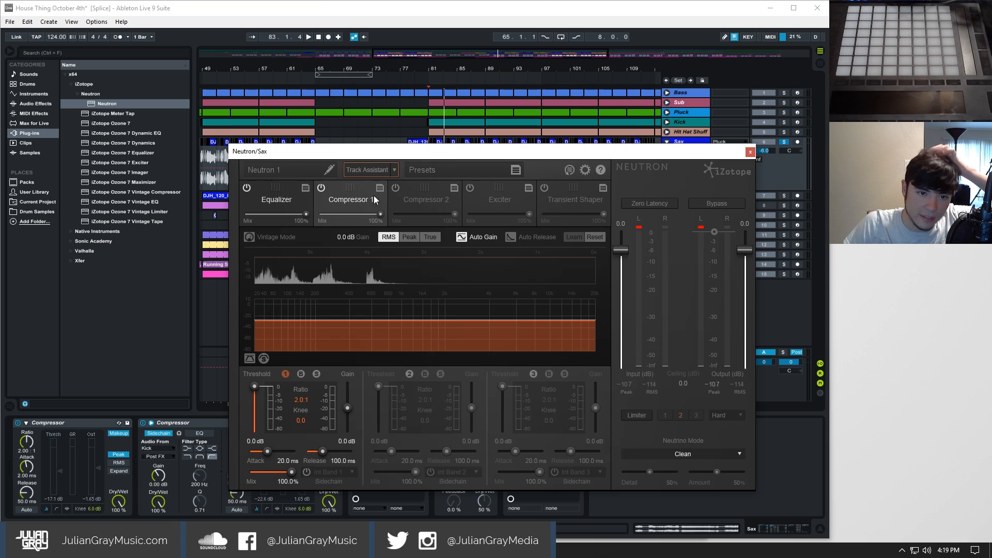
pyautogui.click(277, 199)
pyautogui.click(323, 198)
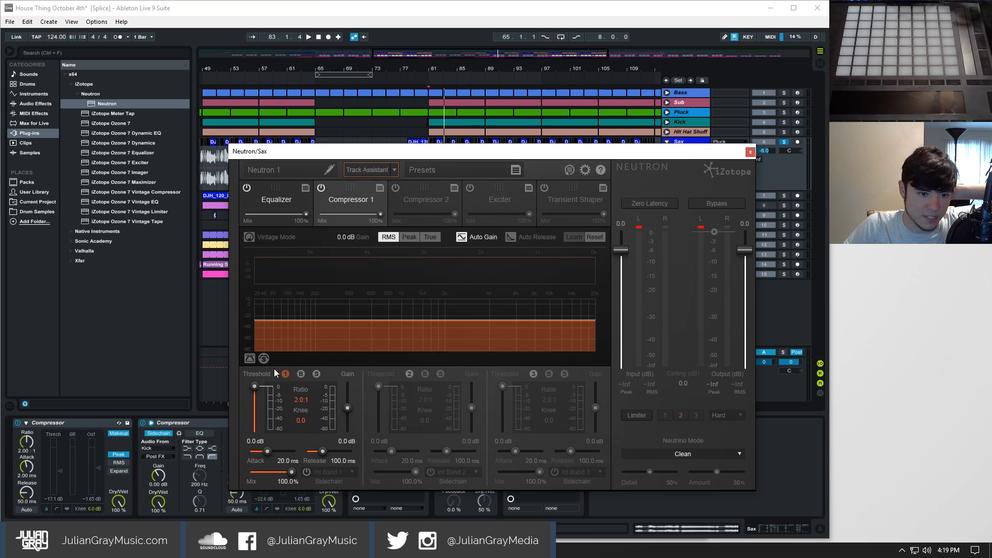
# - Run Neutron's Track Assistant on the sax while it plays from just before bar 81, then stop playback
pyautogui.moveTo(476, 150)
pyautogui.mouseDown()
pyautogui.moveTo(485, 154)
pyautogui.moveTo(486, 224)
pyautogui.mouseUp()
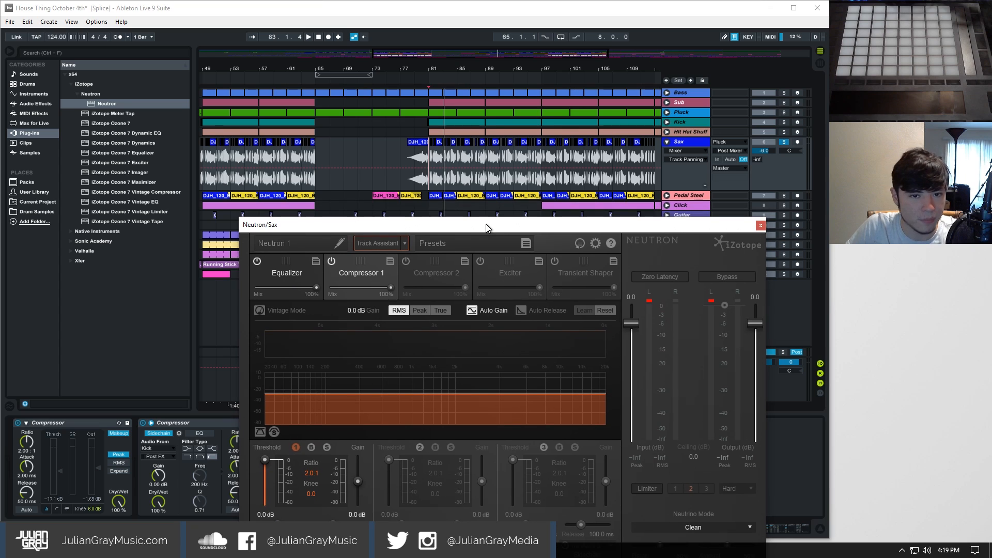
pyautogui.click(431, 180)
pyautogui.click(428, 182)
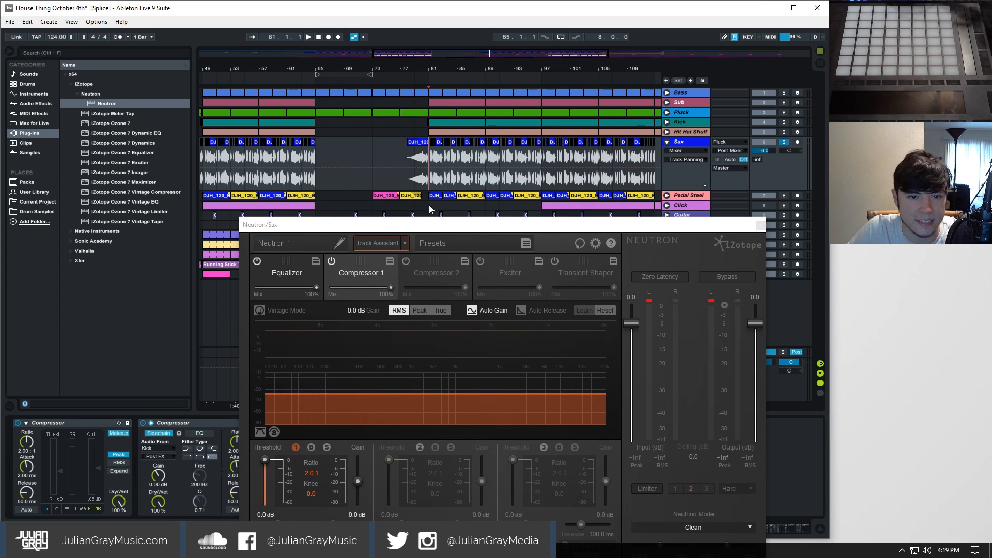
pyautogui.moveTo(427, 223)
pyautogui.mouseDown()
pyautogui.moveTo(431, 195)
pyautogui.moveTo(401, 168)
pyautogui.moveTo(401, 205)
pyautogui.mouseUp()
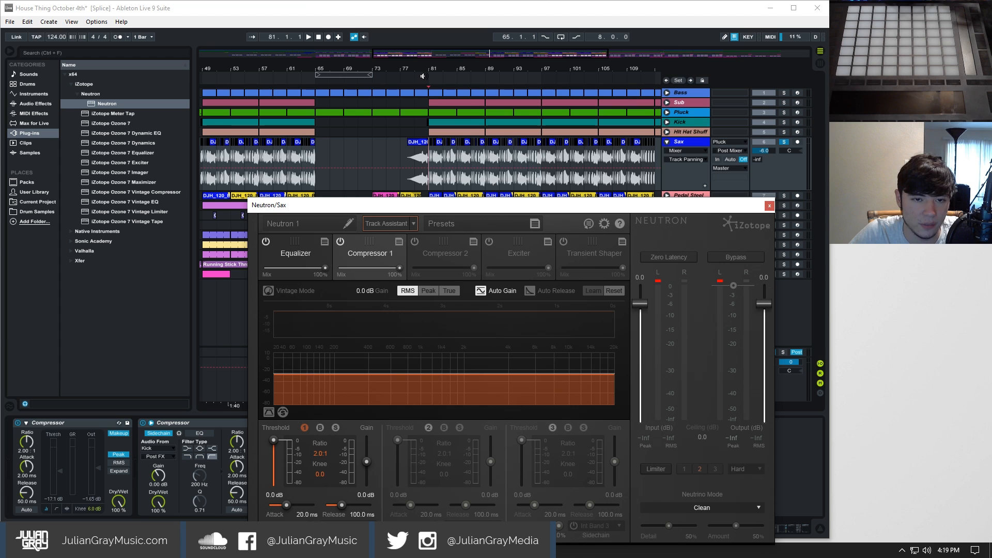
pyautogui.press('space')
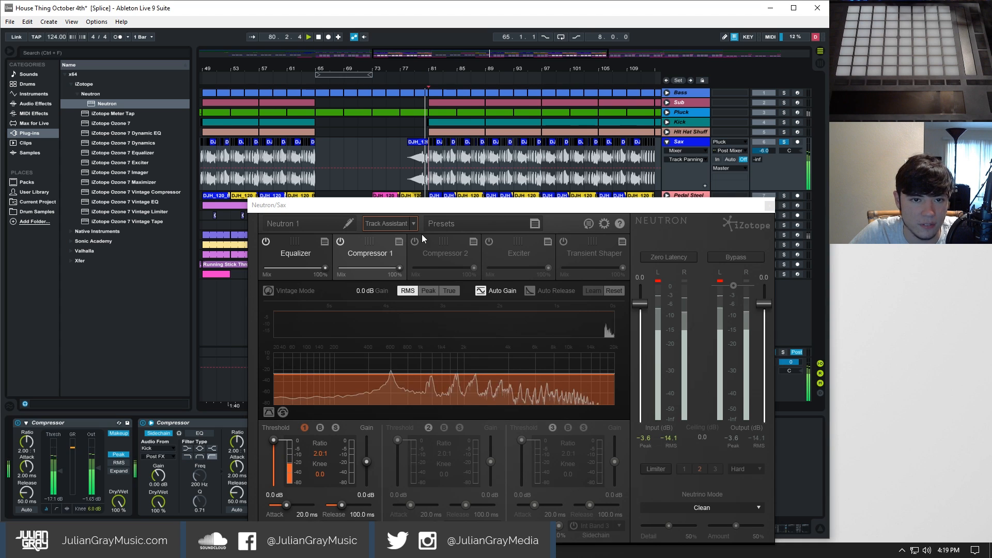
pyautogui.click(387, 224)
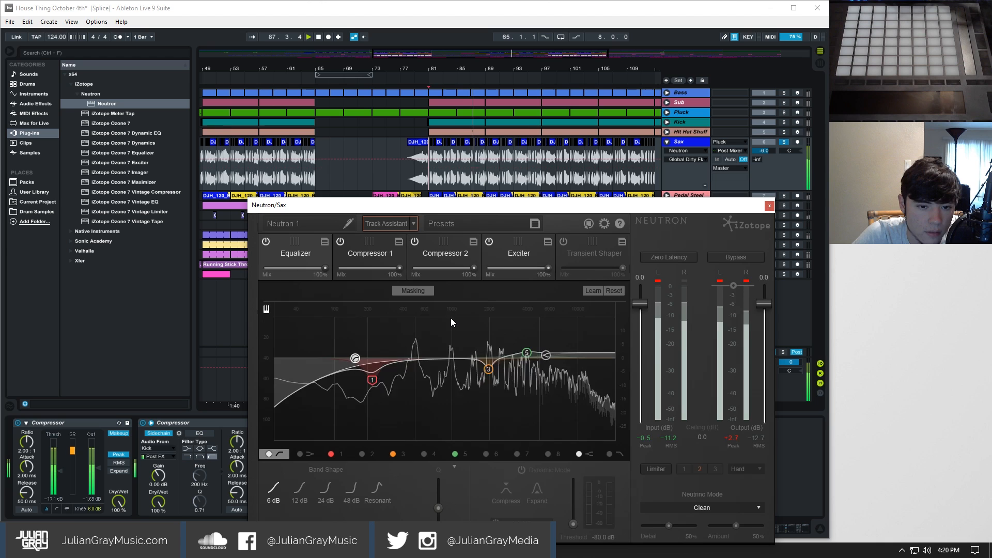
pyautogui.press('space')
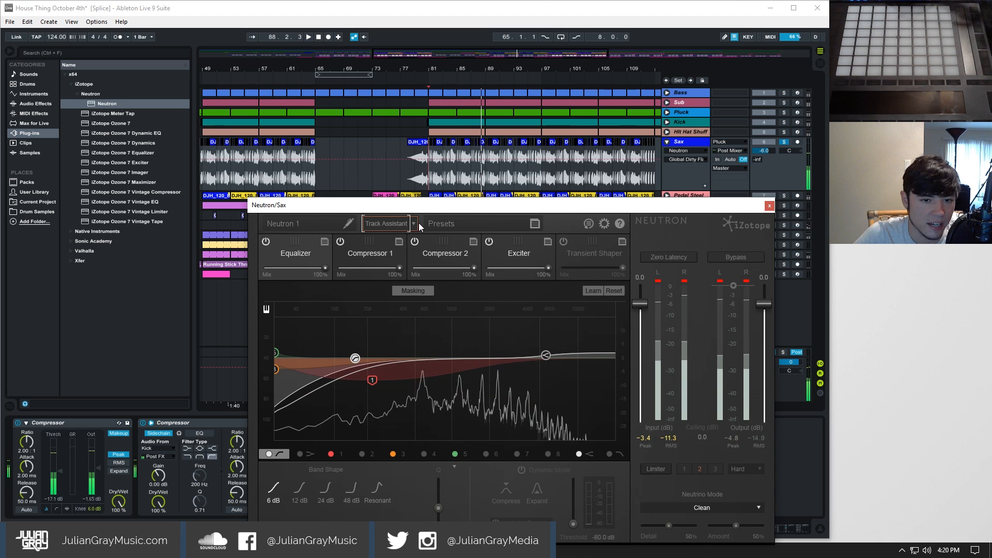
# - Inspect Equalizer band 1 and the settings Track Assistant made in Compressor 1, Compressor 2 and the Exciter
pyautogui.moveTo(431, 205); pyautogui.dragTo(419, 154)
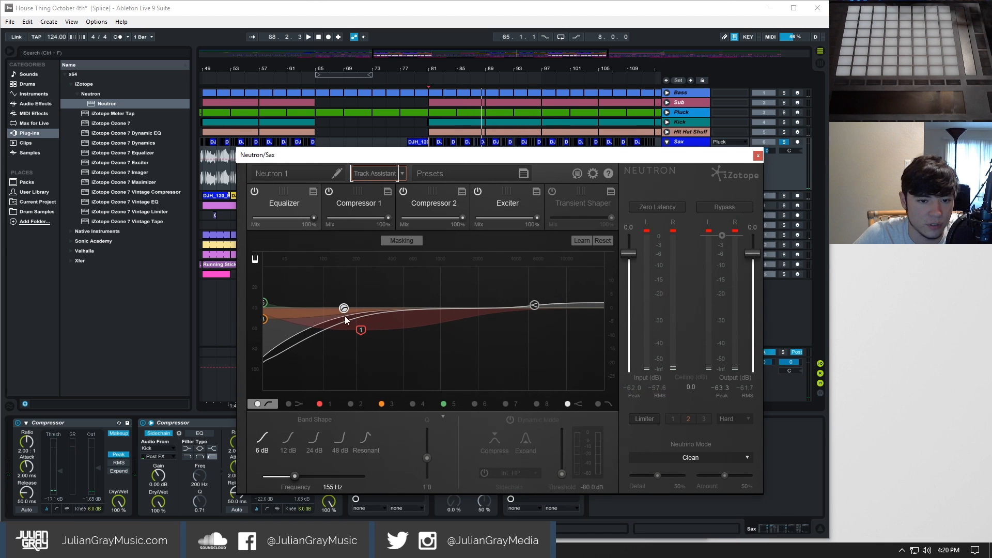
pyautogui.click(361, 329)
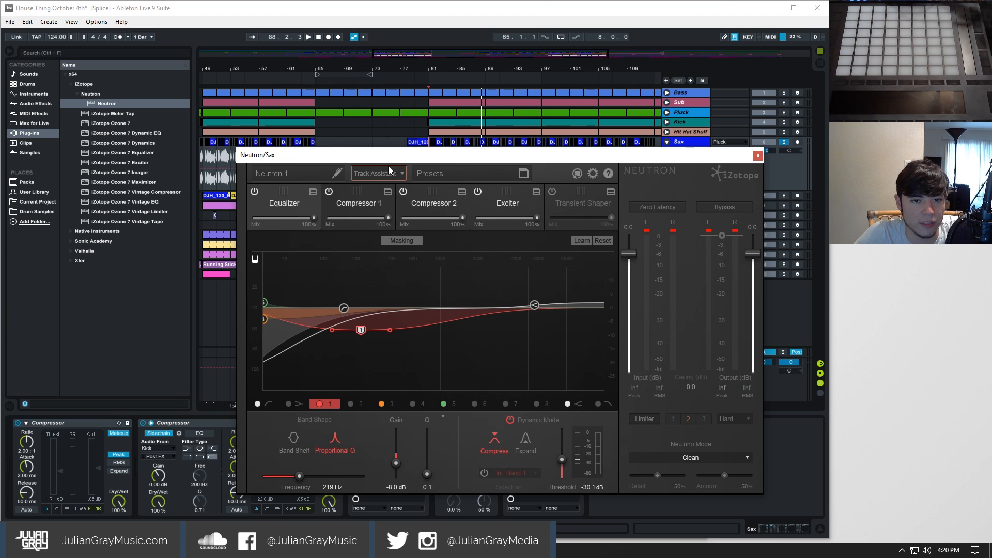
pyautogui.moveTo(415, 157); pyautogui.dragTo(412, 128)
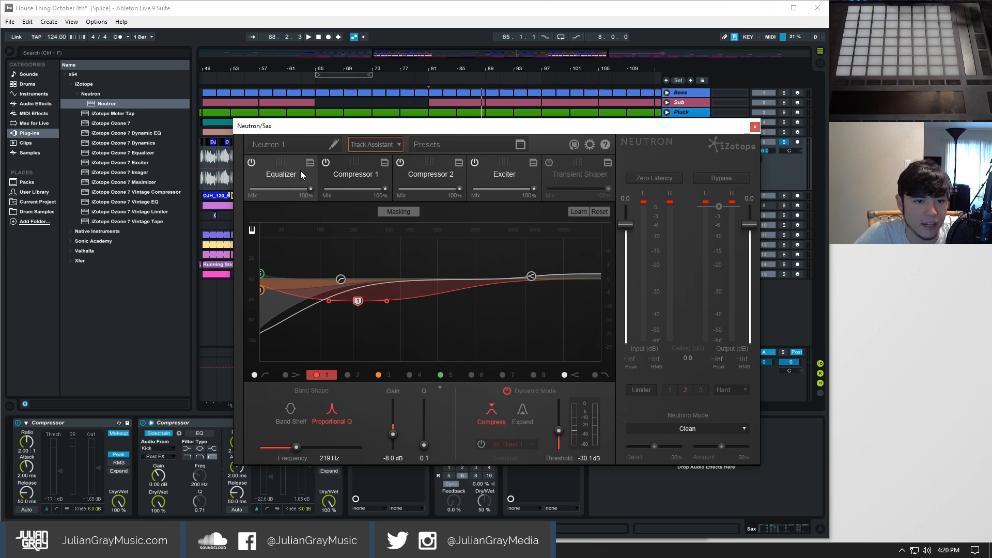
pyautogui.click(356, 175)
pyautogui.click(432, 173)
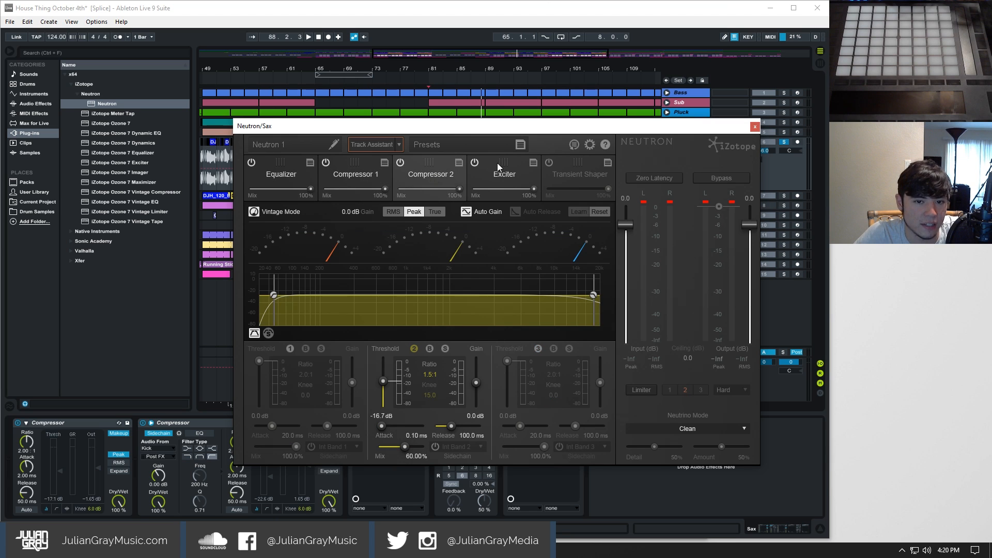
pyautogui.click(508, 177)
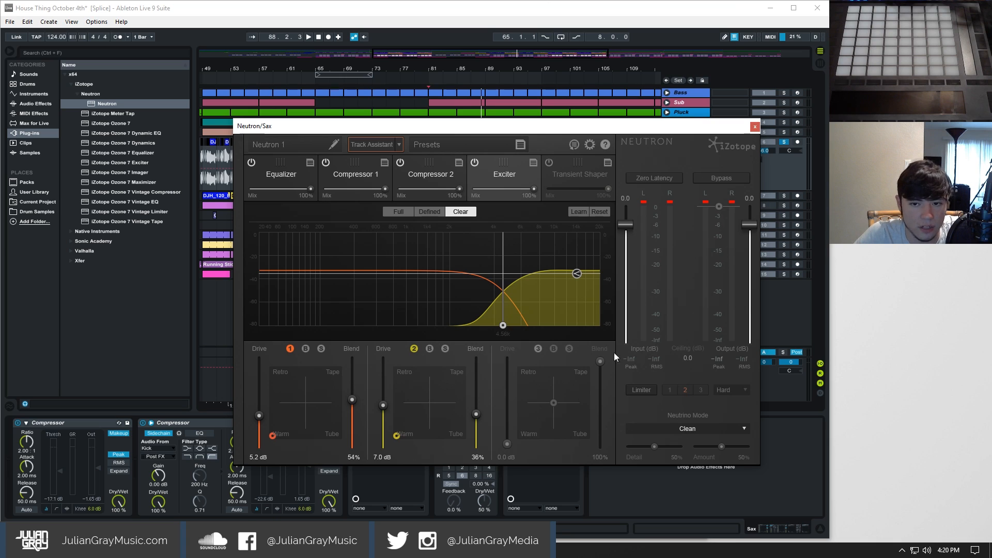
# - Look through the available Neutrino Mode options, keeping Clean selected
pyautogui.click(673, 429)
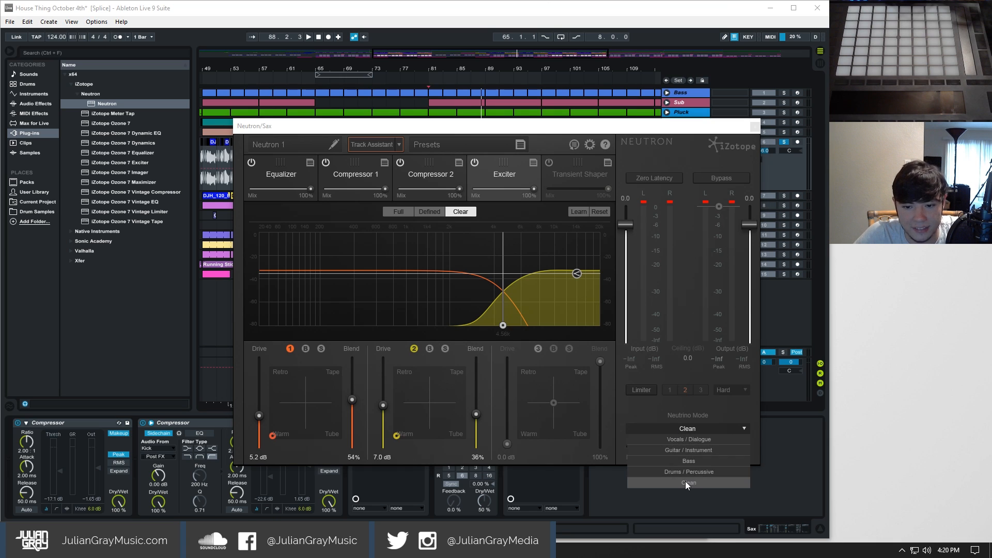
pyautogui.click(685, 482)
pyautogui.click(696, 430)
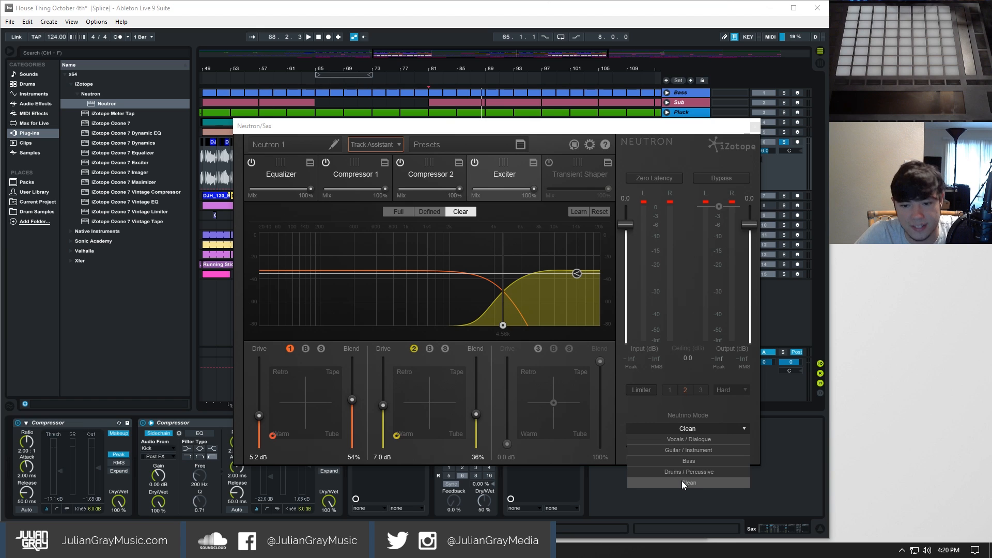
pyautogui.click(689, 411)
# - Review the Compressor 2, Compressor 1, Exciter and Transient Shaper modules in Neutron
pyautogui.moveTo(425, 123); pyautogui.dragTo(391, 136)
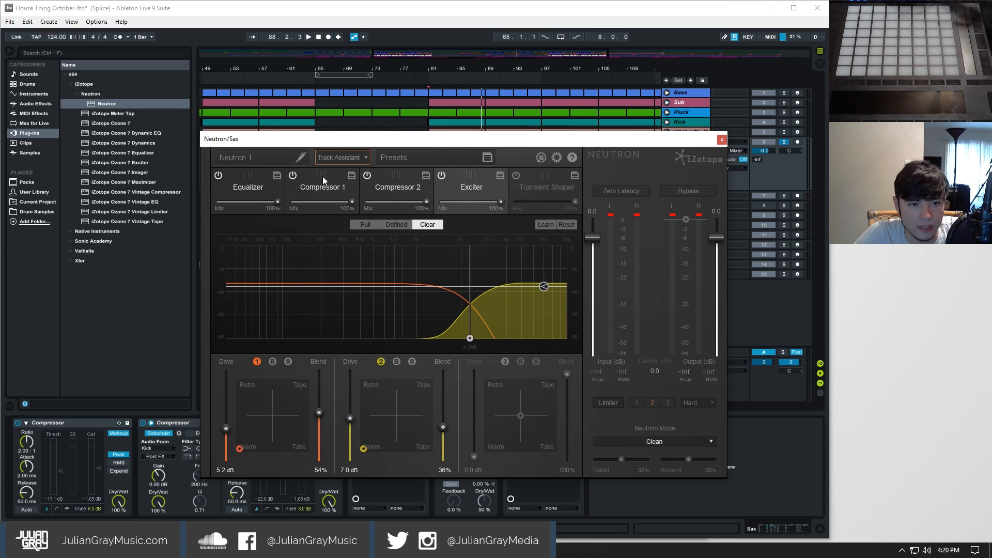
pyautogui.click(415, 187)
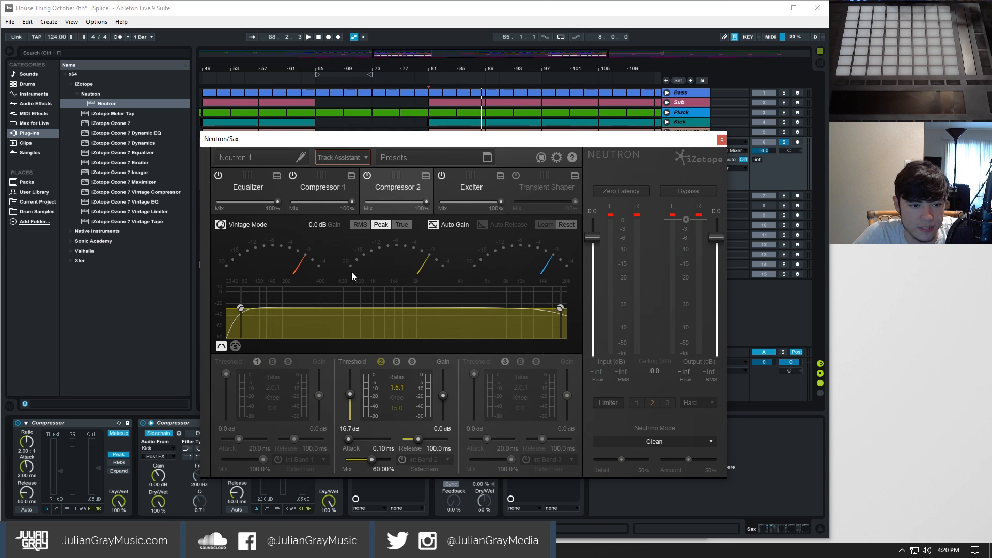
pyautogui.click(356, 167)
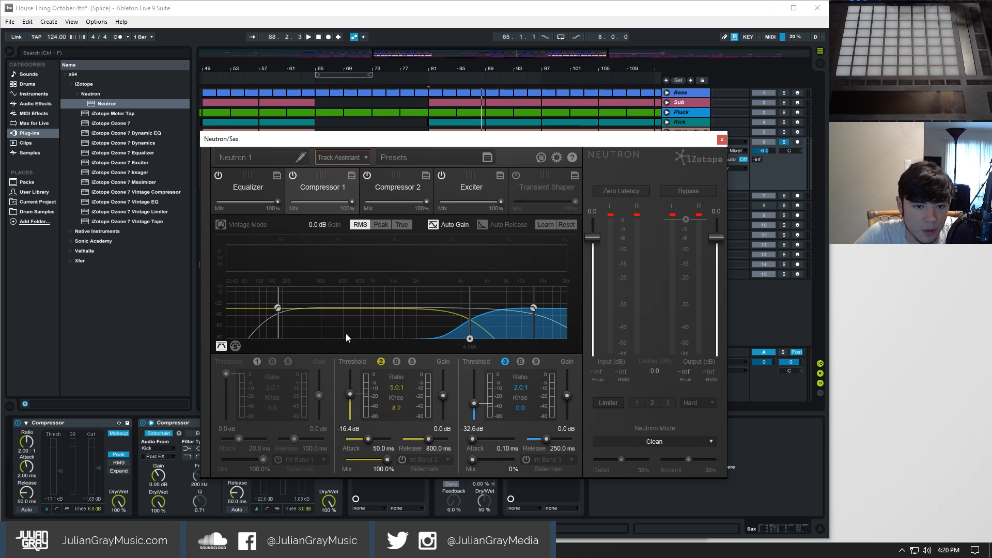
pyautogui.click(472, 189)
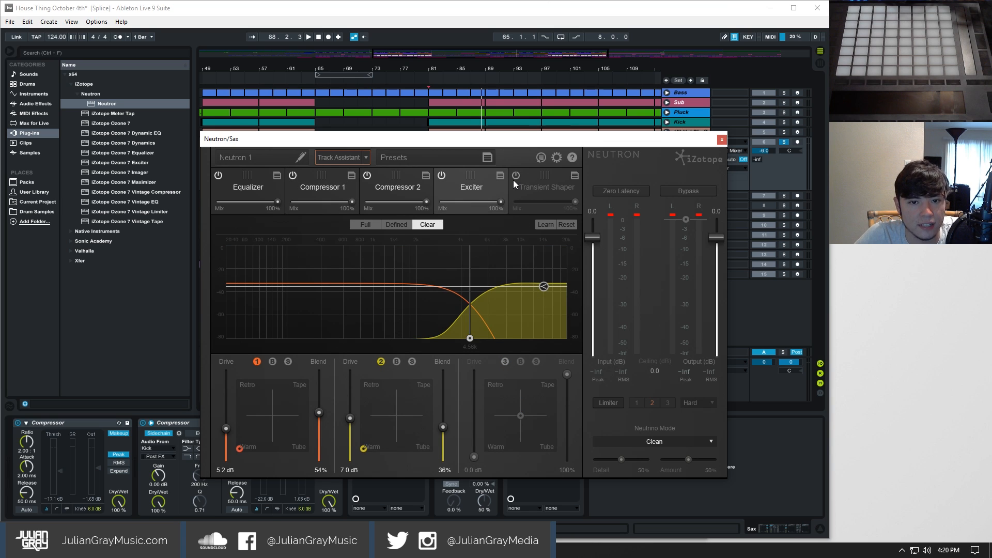
pyautogui.click(548, 196)
pyautogui.moveTo(522, 139)
pyautogui.mouseDown()
pyautogui.moveTo(502, 141)
pyautogui.moveTo(521, 133)
pyautogui.mouseUp()
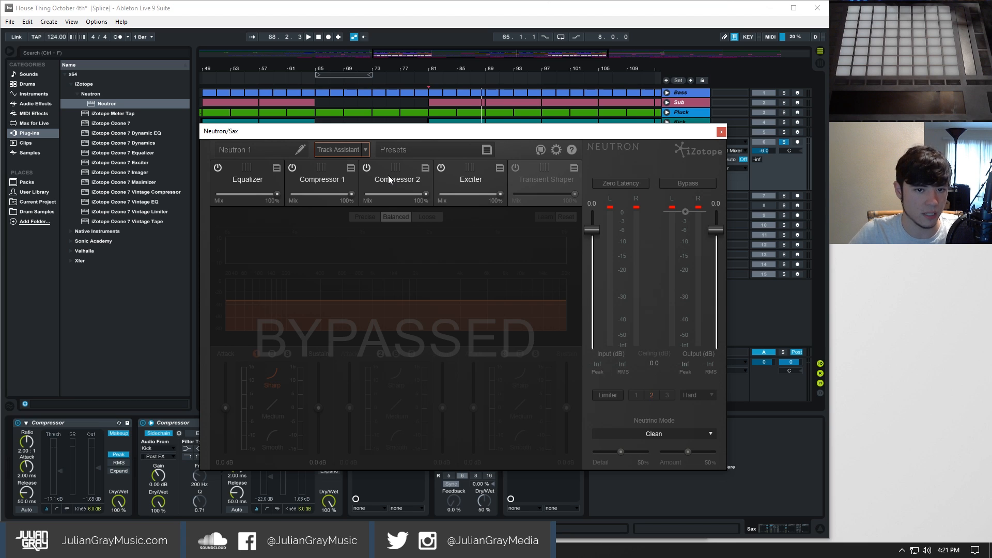
# - Inspect the Exciter and both compressors, and try to move Compressor 2 to another place in the module chain
pyautogui.click(482, 178)
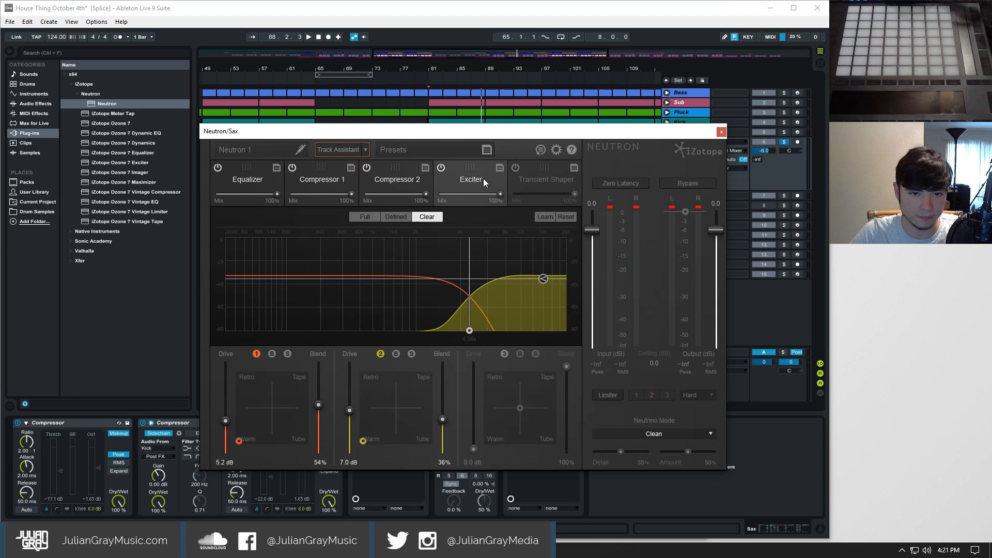
pyautogui.click(403, 173)
pyautogui.click(326, 185)
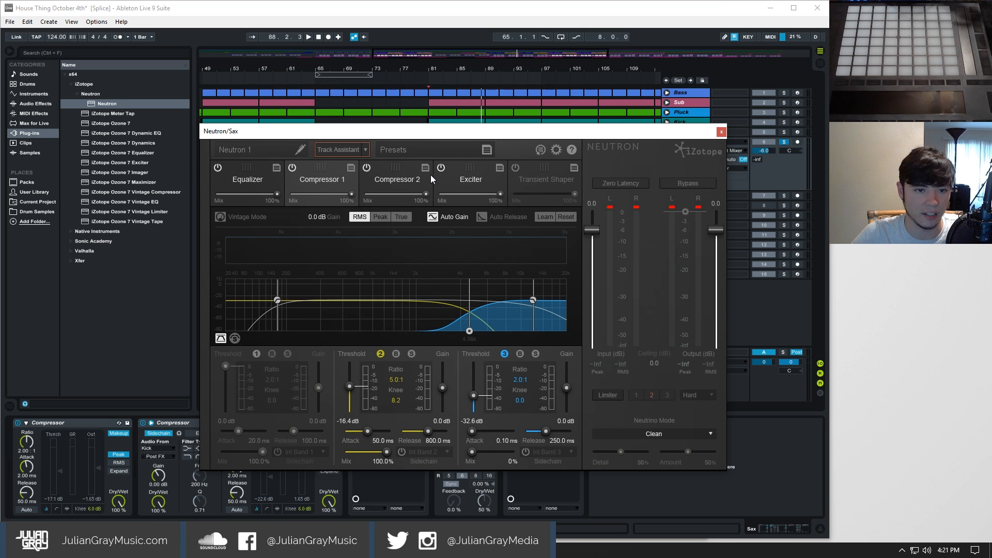
pyautogui.click(398, 165)
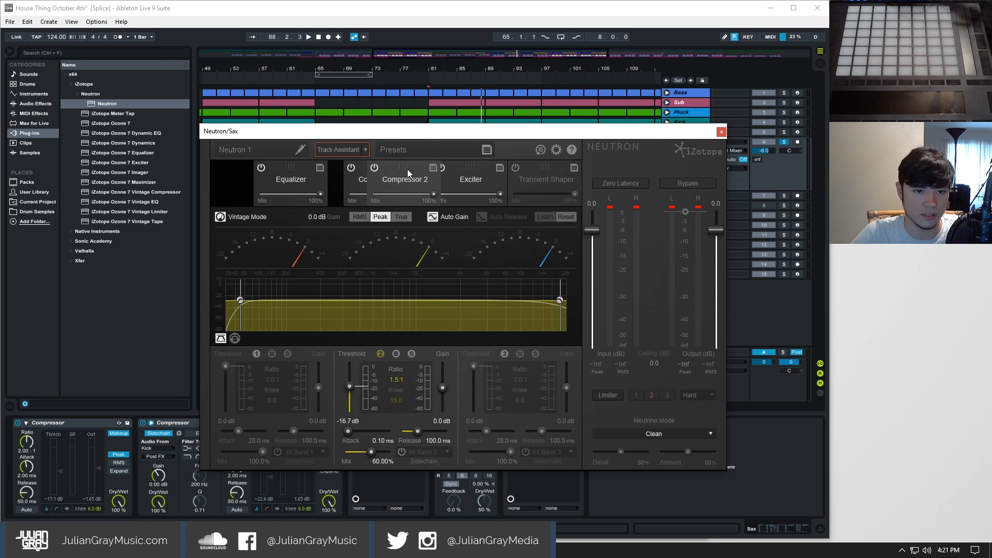
pyautogui.moveTo(386, 169)
pyautogui.mouseDown()
pyautogui.moveTo(310, 169)
pyautogui.moveTo(462, 163)
pyautogui.moveTo(375, 172)
pyautogui.mouseUp()
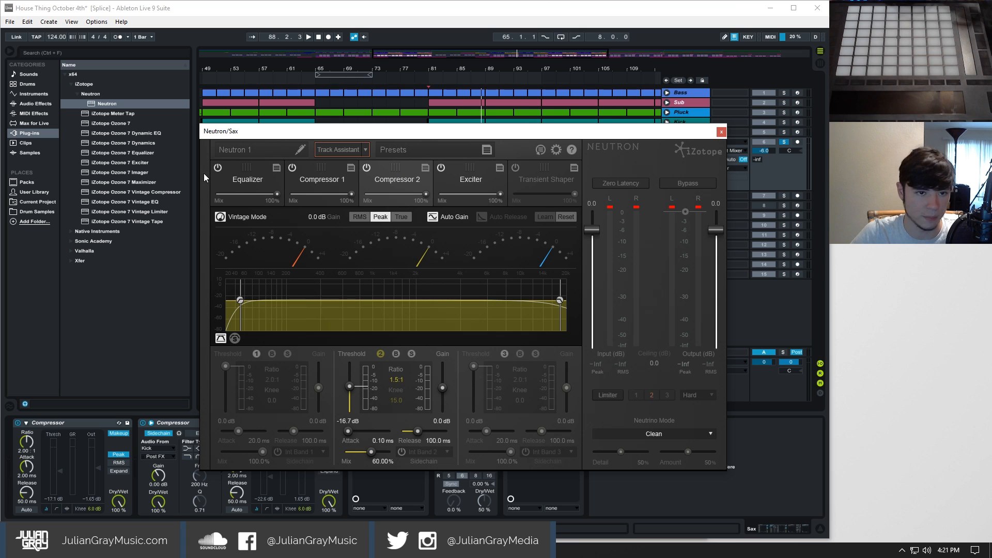
# - Step through Compressor 1, Compressor 2 and the Exciter, and go back along the chain to the Equalizer
pyautogui.click(321, 174)
pyautogui.click(381, 169)
pyautogui.click(449, 167)
pyautogui.click(387, 165)
pyautogui.click(310, 169)
pyautogui.click(256, 166)
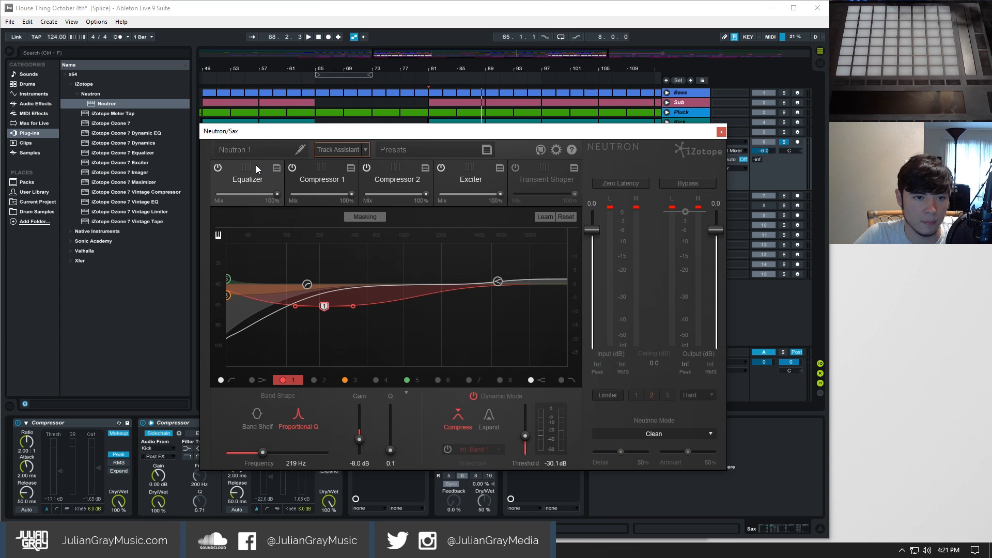
# - Follow the signal chain in order from the Equalizer through Compressor 1 and Compressor 2 to the Exciter
pyautogui.click(398, 170)
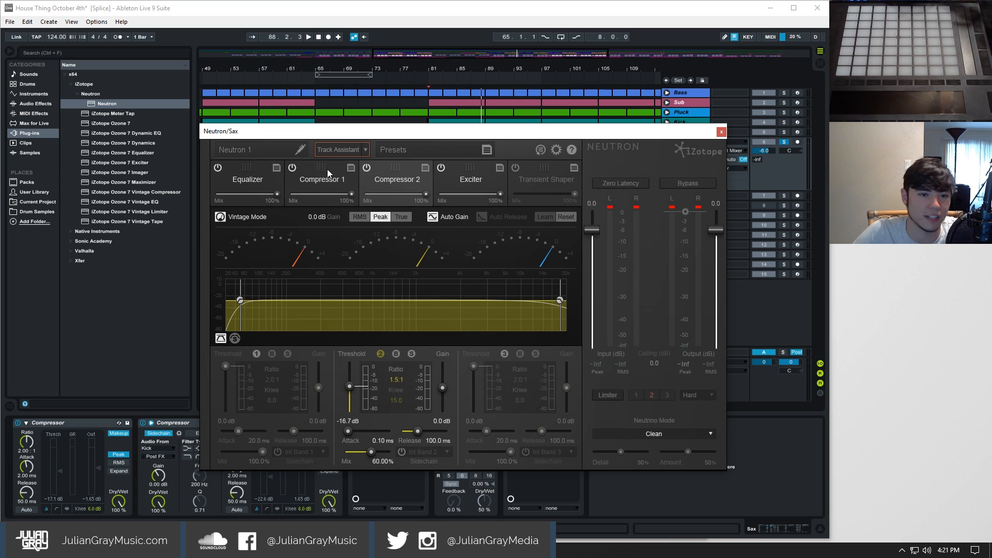
pyautogui.click(253, 169)
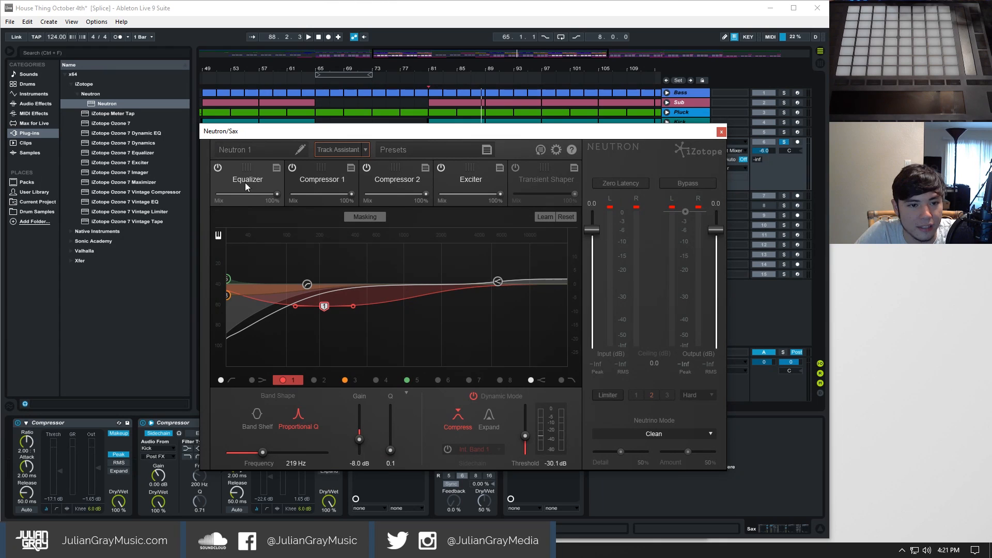
pyautogui.click(332, 178)
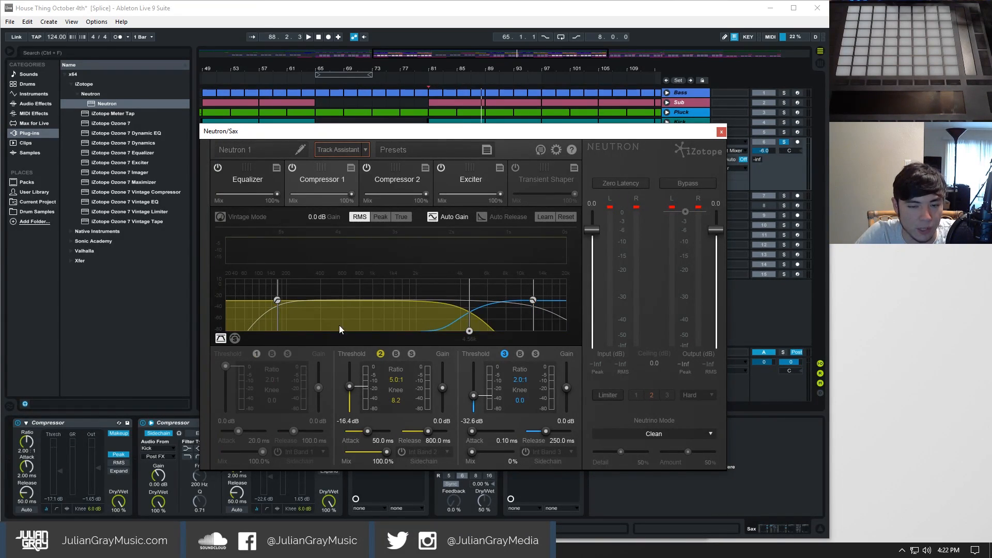
pyautogui.click(407, 180)
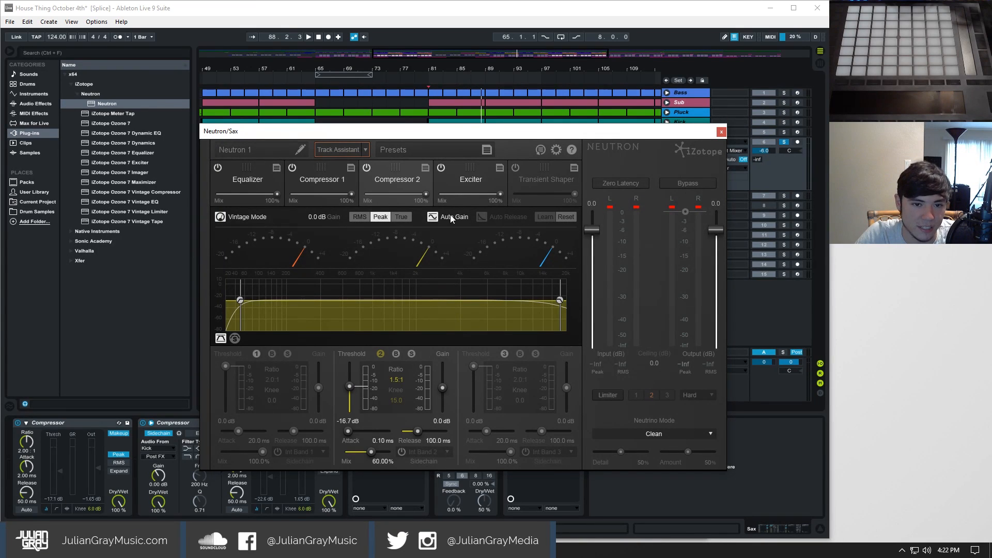
pyautogui.click(460, 181)
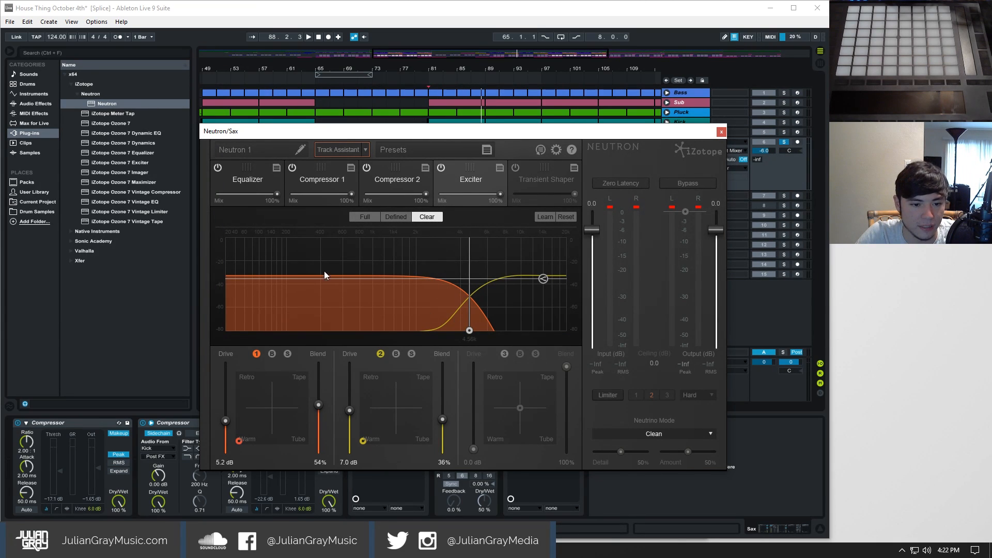
# - Compare the Exciter, Compressor 2 and Compressor 1 settings by switching between the modules
pyautogui.click(240, 178)
pyautogui.click(453, 179)
pyautogui.click(411, 180)
pyautogui.click(329, 179)
pyautogui.click(461, 183)
pyautogui.click(396, 178)
pyautogui.click(479, 173)
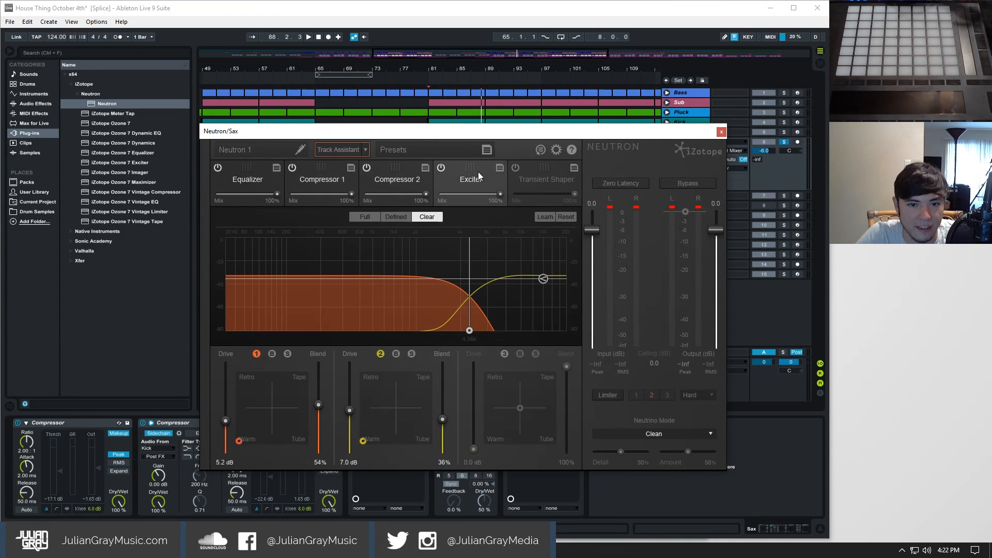
pyautogui.click(402, 179)
pyautogui.click(329, 181)
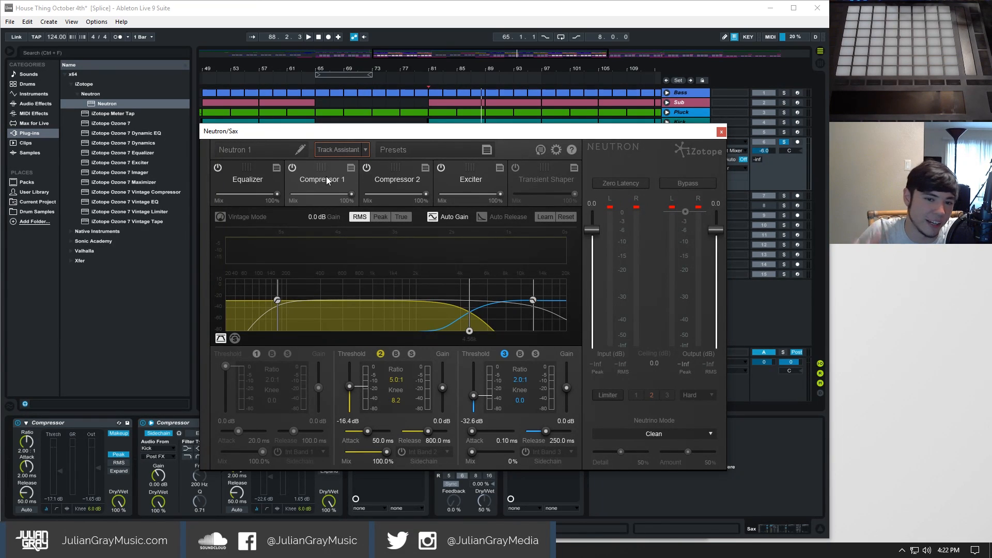
pyautogui.click(389, 181)
pyautogui.click(472, 180)
pyautogui.click(376, 182)
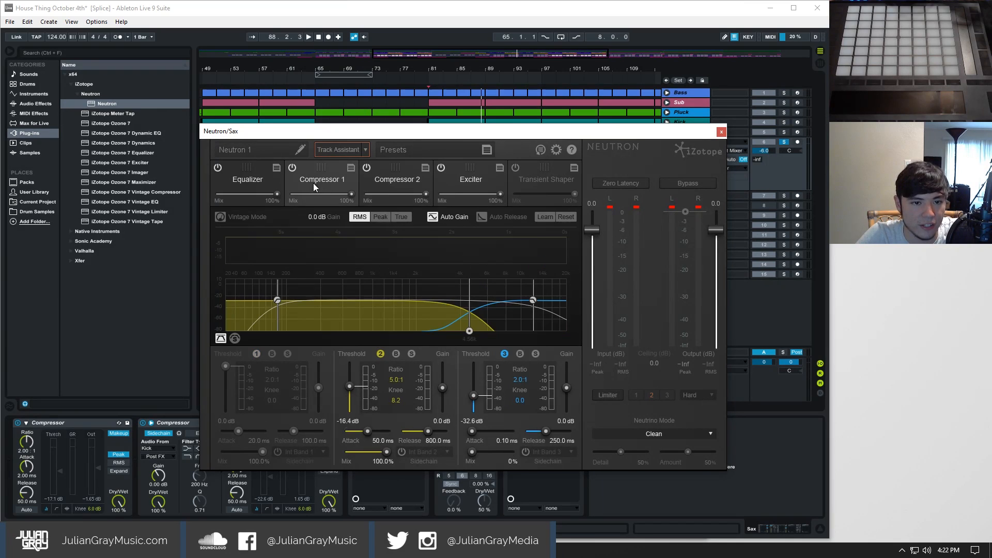
pyautogui.click(464, 181)
pyautogui.click(407, 181)
pyautogui.click(326, 177)
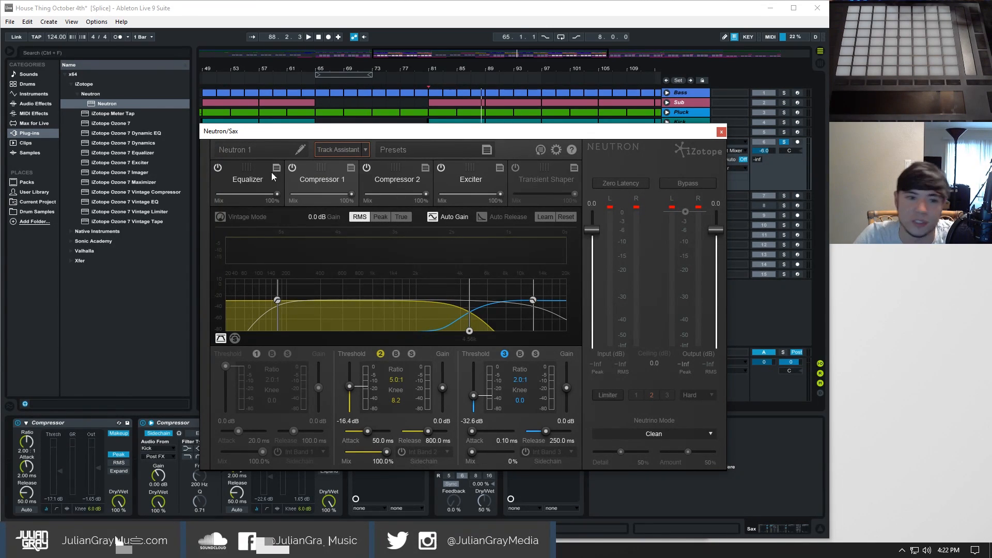
# - Set Equalizer band 1 to a frequency of 210 Hz and a Q of 0.2
pyautogui.click(238, 177)
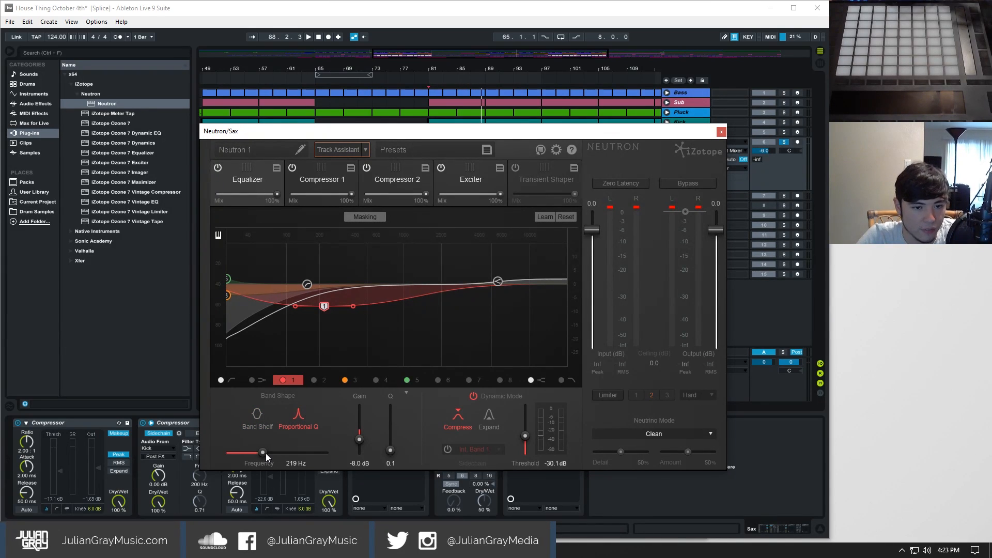
pyautogui.moveTo(267, 454); pyautogui.dragTo(268, 452)
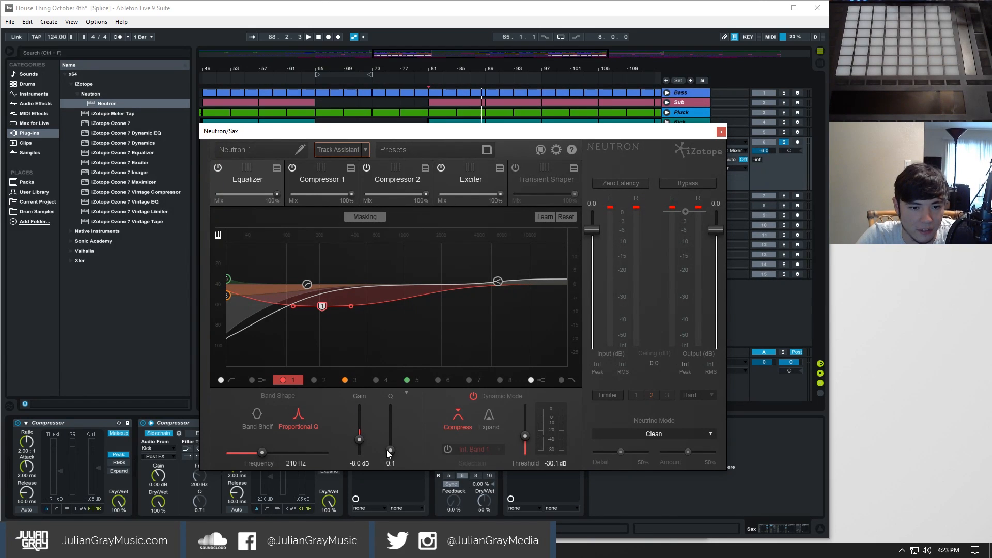
pyautogui.moveTo(391, 453); pyautogui.dragTo(391, 450)
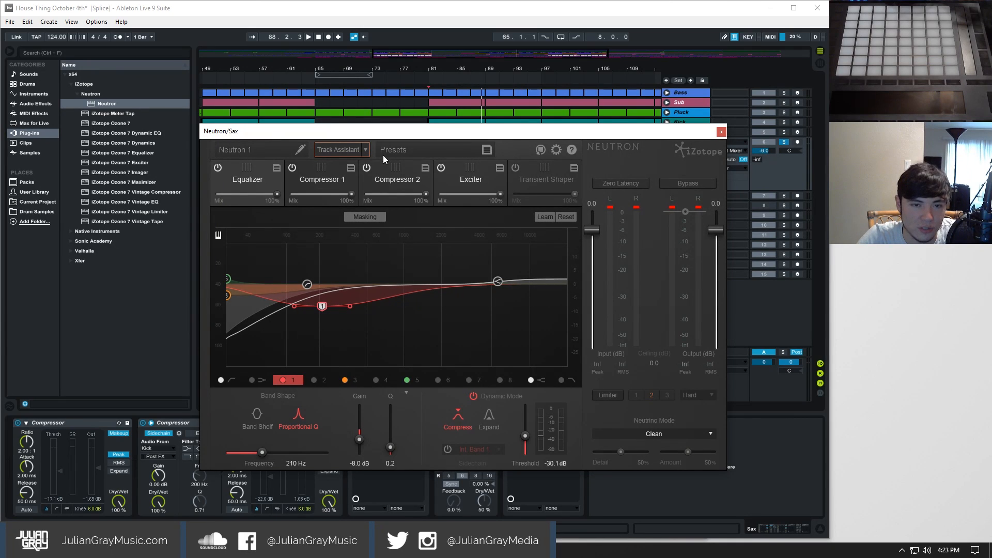
# - Move the Neutron window down so the Sax clips are exposed, and place the playback start at bar 81
pyautogui.moveTo(367, 132); pyautogui.dragTo(394, 184)
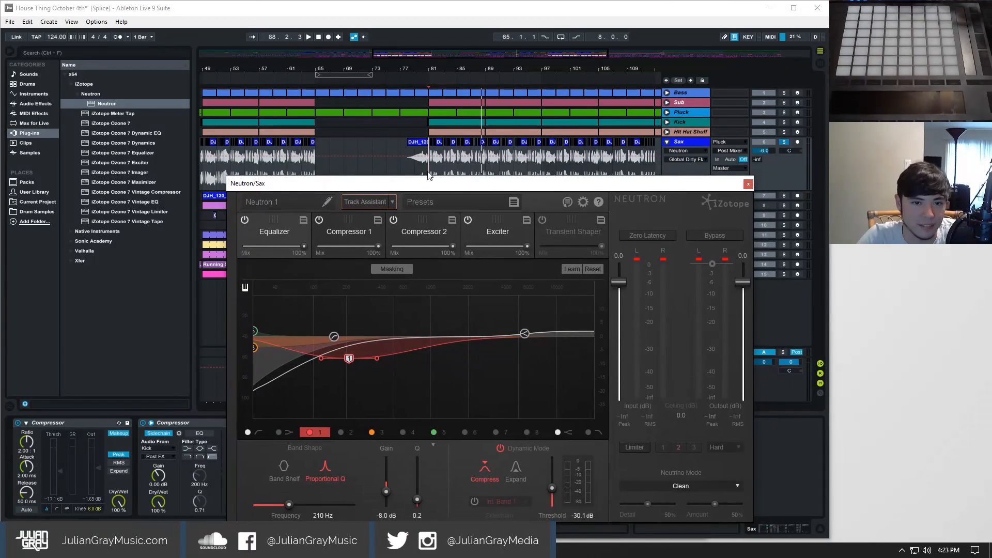
pyautogui.moveTo(428, 181); pyautogui.dragTo(410, 152)
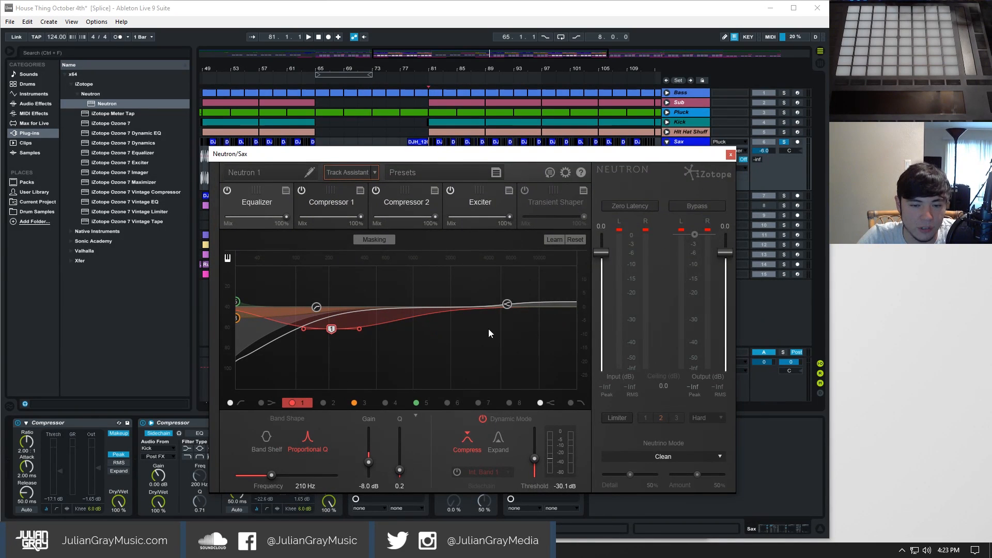
pyautogui.moveTo(471, 159); pyautogui.dragTo(461, 177)
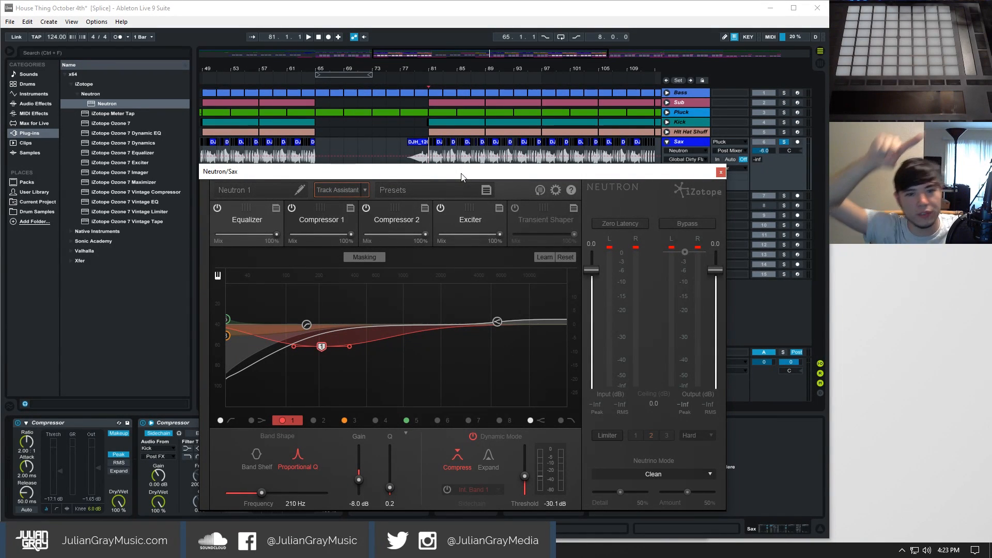
pyautogui.moveTo(461, 177); pyautogui.dragTo(439, 172)
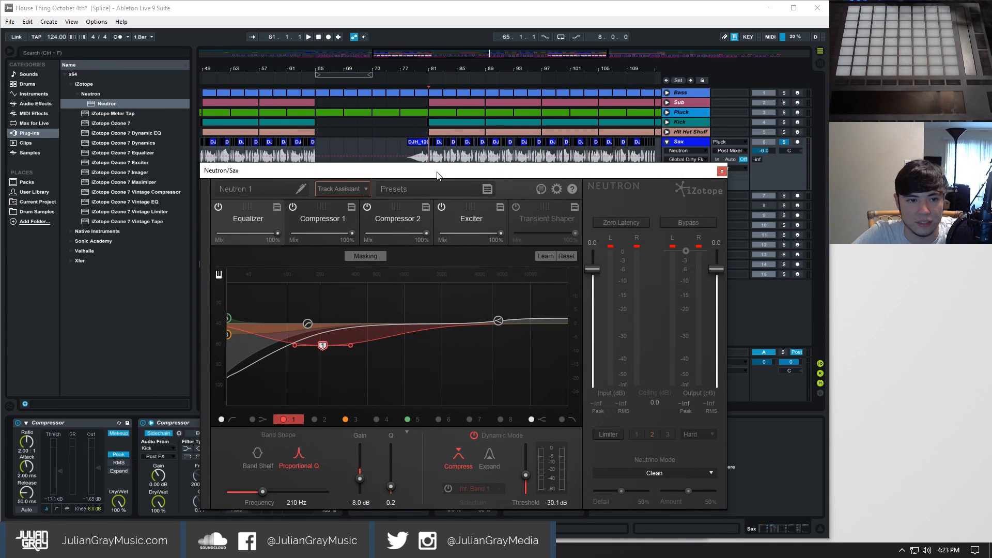
pyautogui.moveTo(437, 174); pyautogui.dragTo(437, 171)
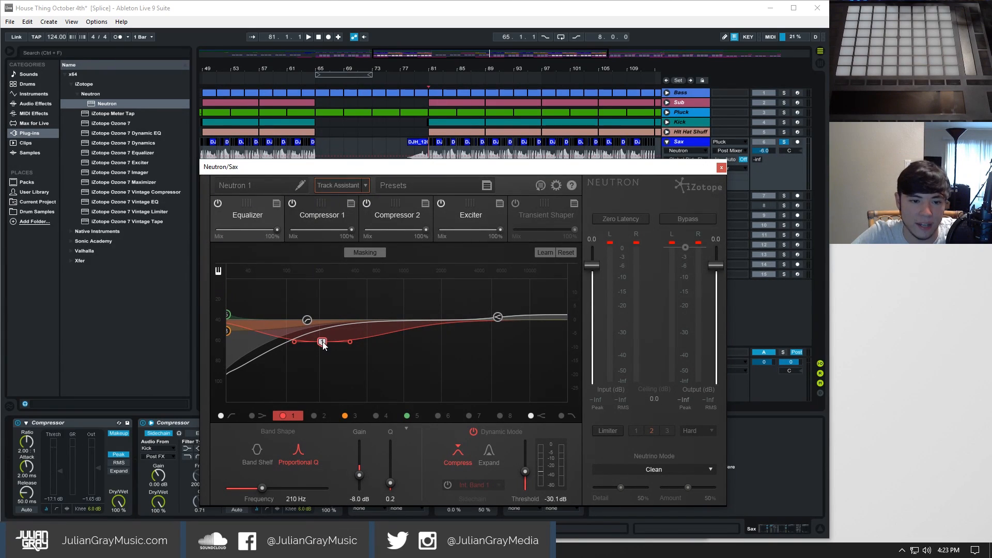
pyautogui.moveTo(460, 172); pyautogui.dragTo(433, 180)
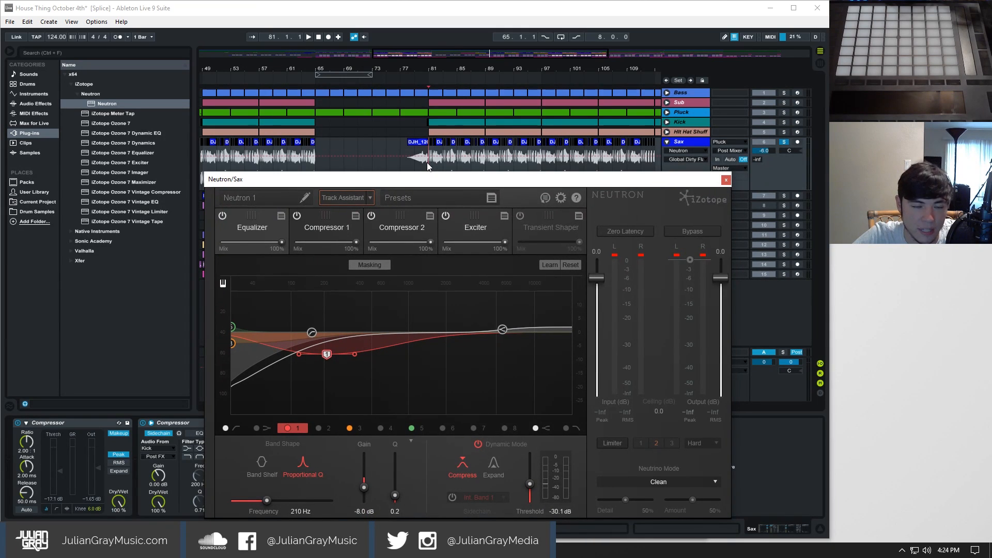
# - Audition the sax from bar 81, stop, and shift Equalizer band 1 to 215 Hz at -8.9 dB
pyautogui.press('space')
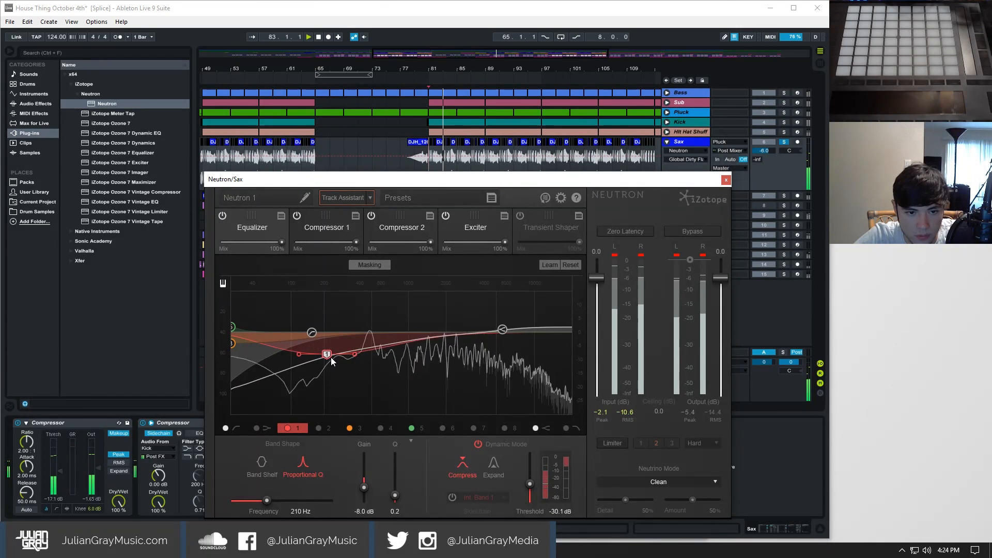
pyautogui.press('space')
pyautogui.moveTo(330, 355); pyautogui.dragTo(329, 361)
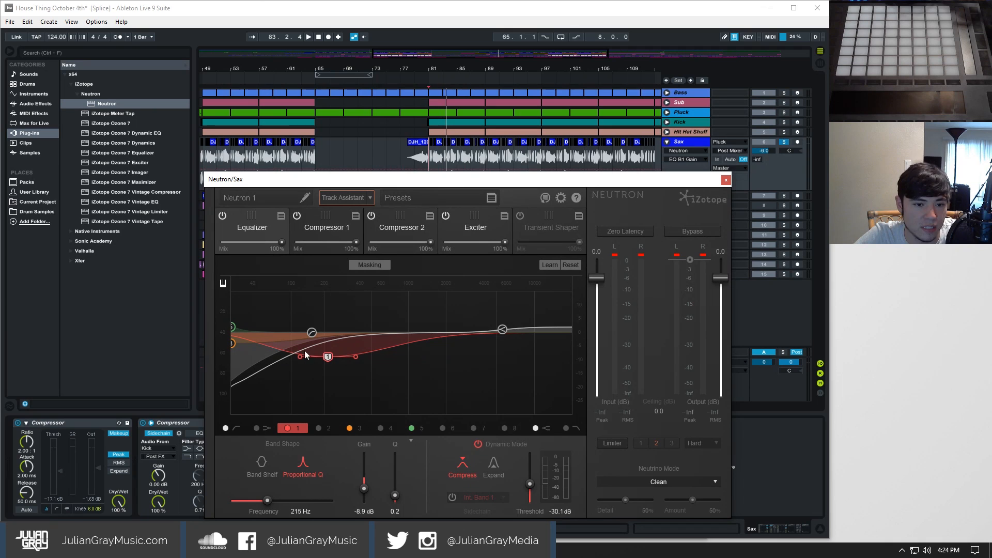
# - Play the sax from bar 81 again, then set band 1's dynamic threshold to -33.6 dB and the band to 213 Hz at -9.5 dB
pyautogui.click(427, 164)
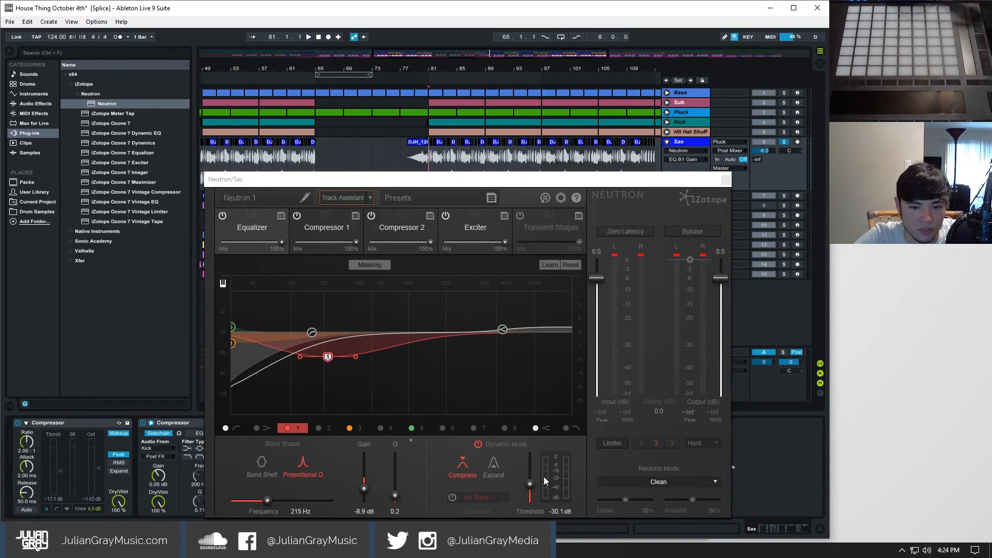
pyautogui.press('space')
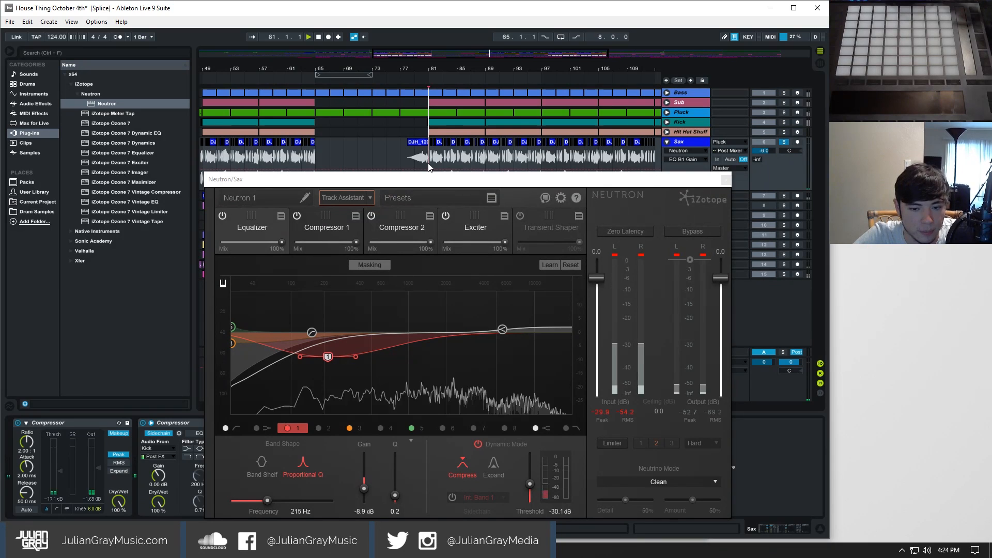
pyautogui.press('space')
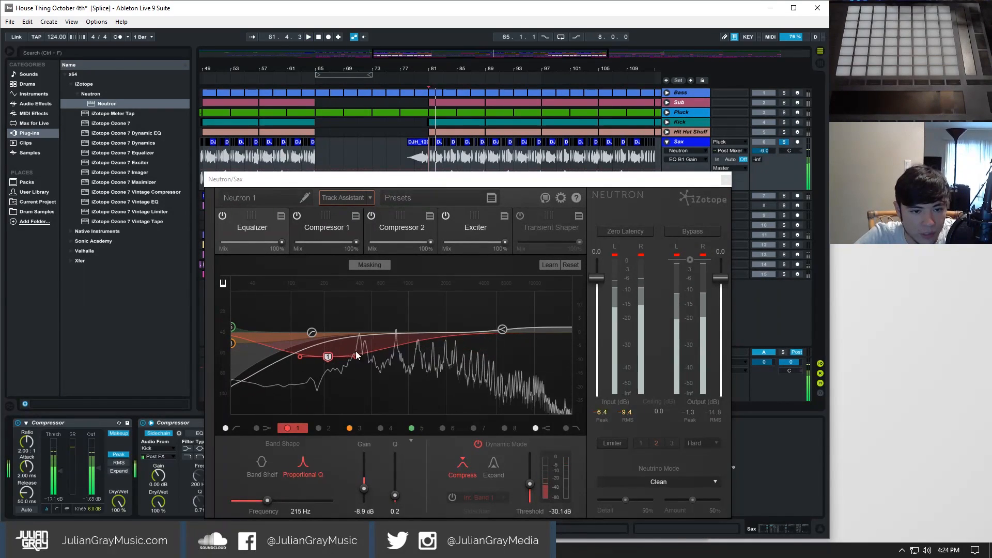
pyautogui.moveTo(529, 488); pyautogui.dragTo(533, 488)
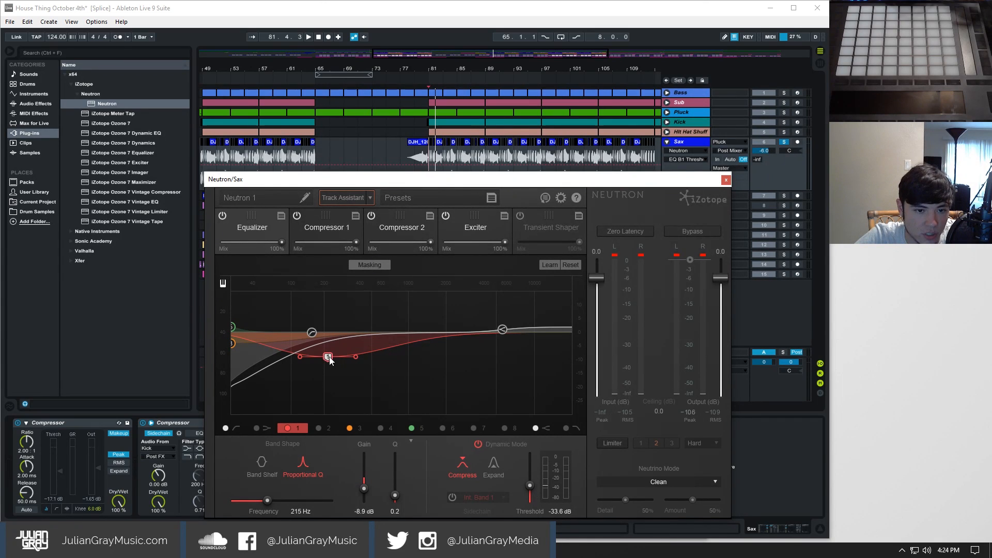
pyautogui.moveTo(328, 356); pyautogui.dragTo(327, 358)
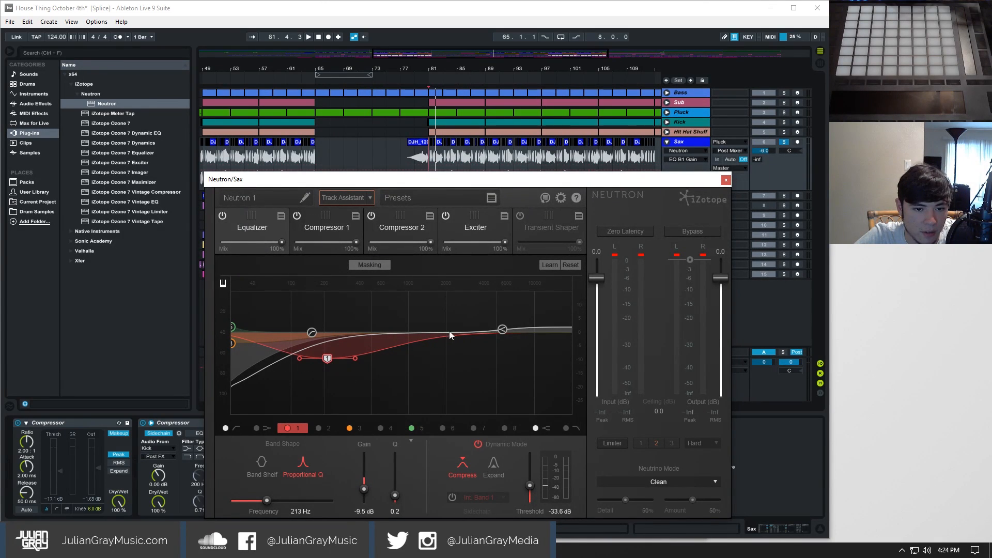
# - Try Equalizer band 1 at 1301 Hz with a Q of 1.0 and play the sax from just before bar 81
pyautogui.moveTo(355, 359); pyautogui.dragTo(423, 359)
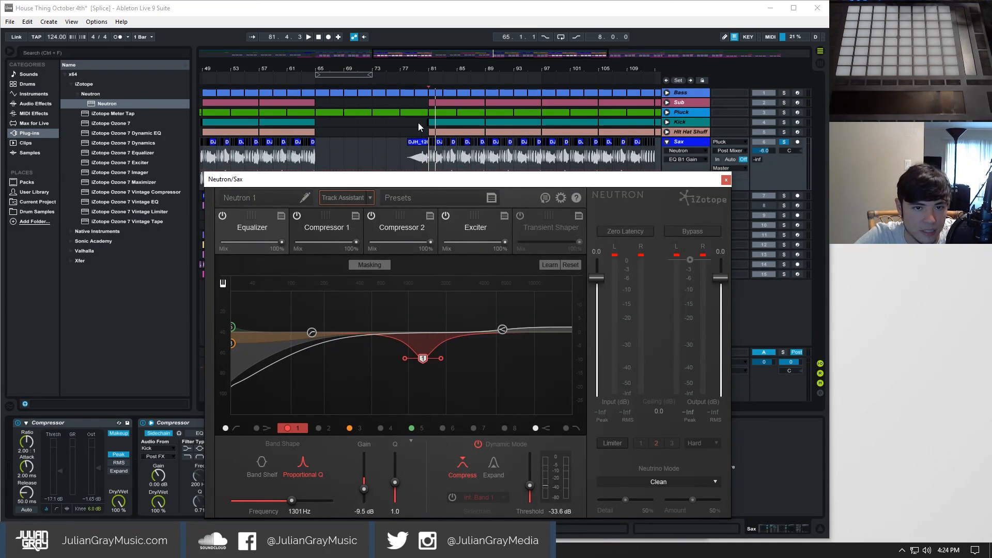
pyautogui.click(408, 153)
pyautogui.press('space')
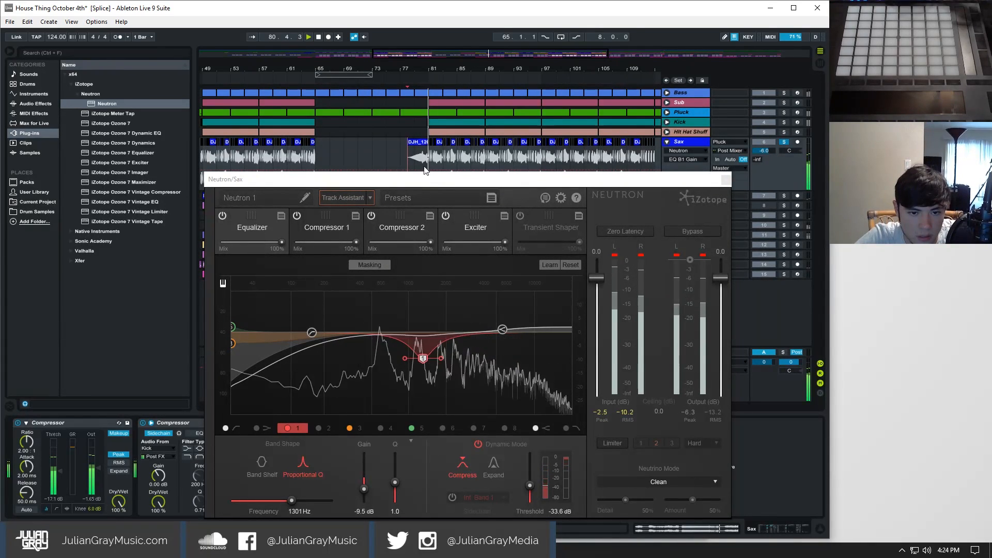
# - Set Equalizer band 1 to 389 Hz at -9.3 dB with a Q of 0.3, and move the plug-in window back up
pyautogui.moveTo(424, 359); pyautogui.dragTo(363, 356)
pyautogui.moveTo(353, 183); pyautogui.dragTo(380, 163)
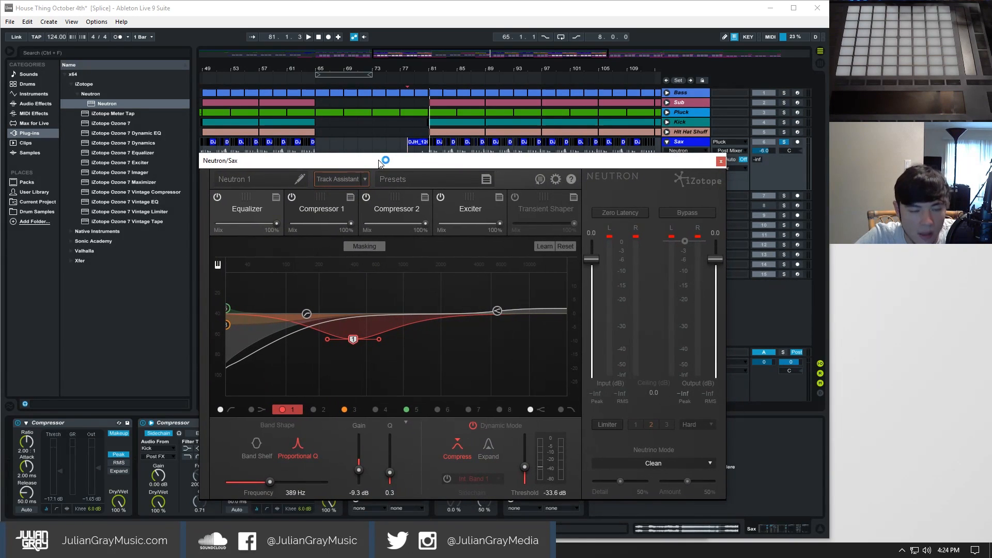
pyautogui.moveTo(461, 161)
pyautogui.mouseDown()
pyautogui.moveTo(447, 161)
pyautogui.moveTo(459, 159)
pyautogui.mouseUp()
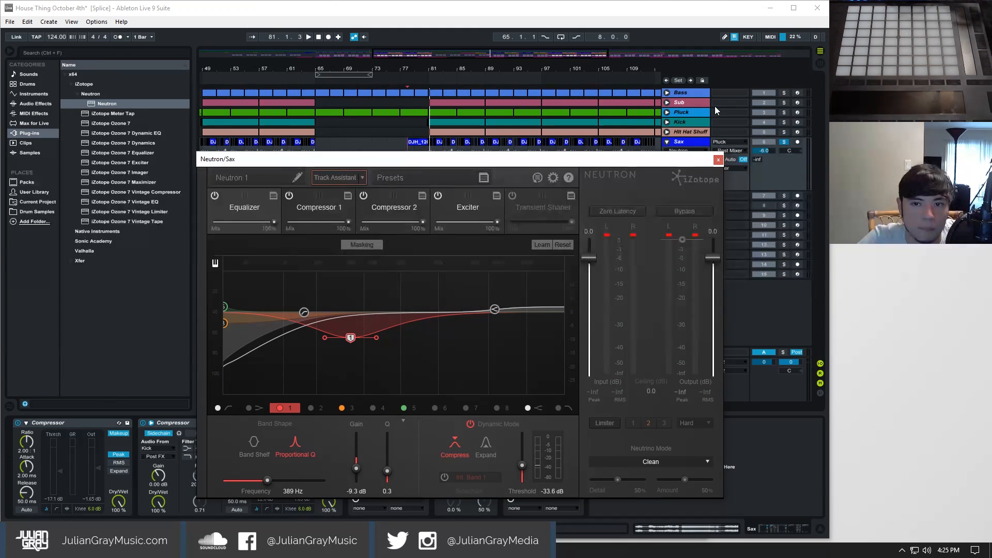
pyautogui.moveTo(435, 157); pyautogui.dragTo(450, 121)
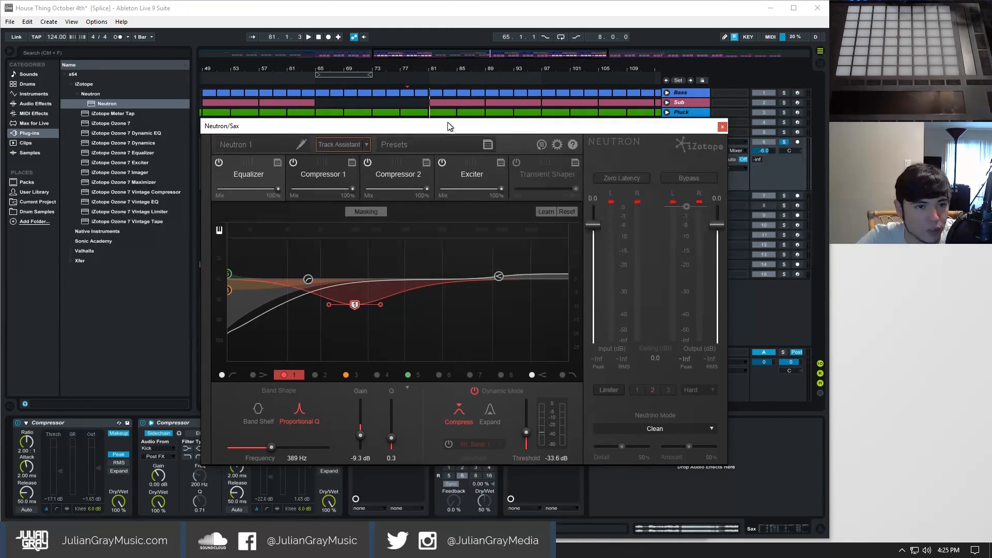
# - Rename the Neutron instance on the Sax track to Sax and close its window
pyautogui.click(267, 147)
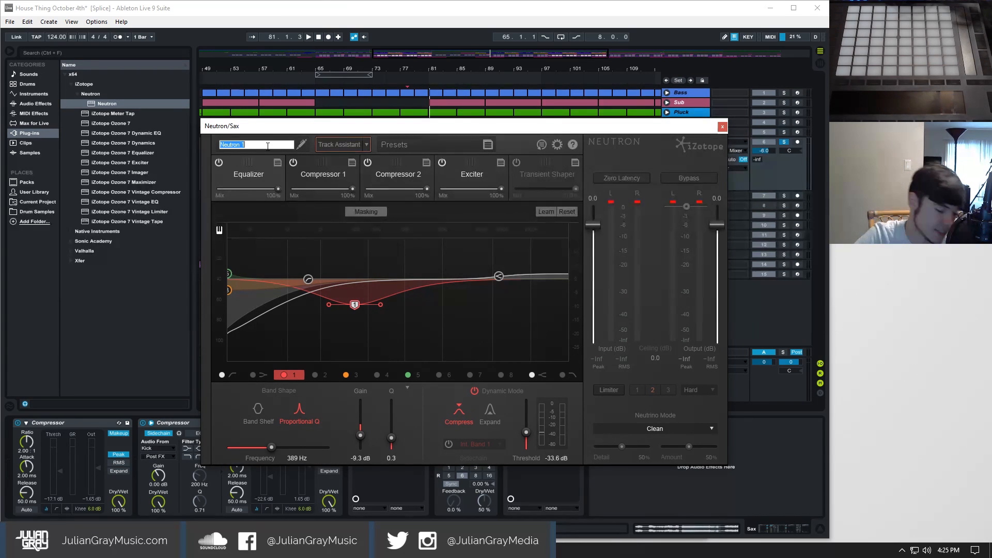
pyautogui.write('Sax')
pyautogui.press('Return')
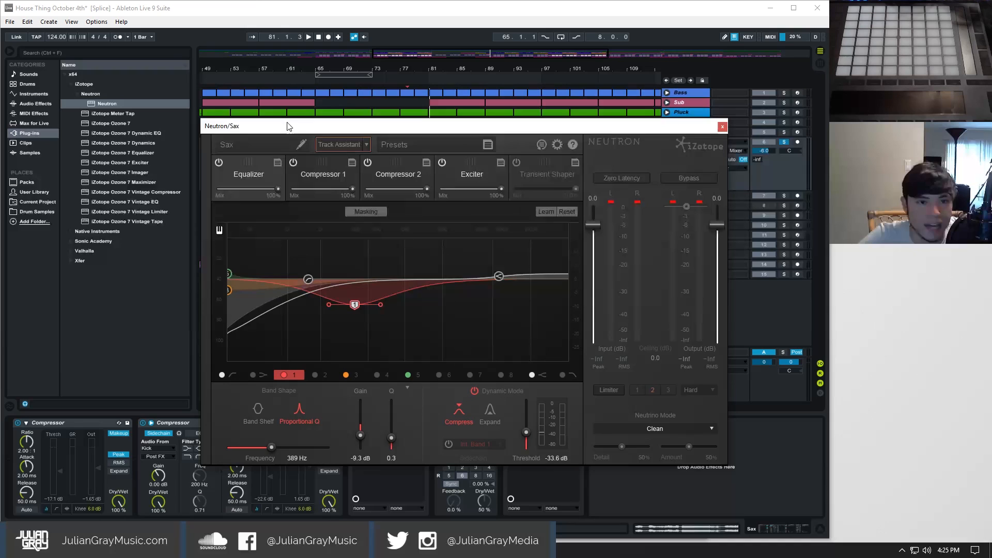
pyautogui.click(722, 126)
# - Solo the Pluck track, play it briefly from bar 81, and stop playback
pyautogui.click(692, 114)
pyautogui.click(783, 113)
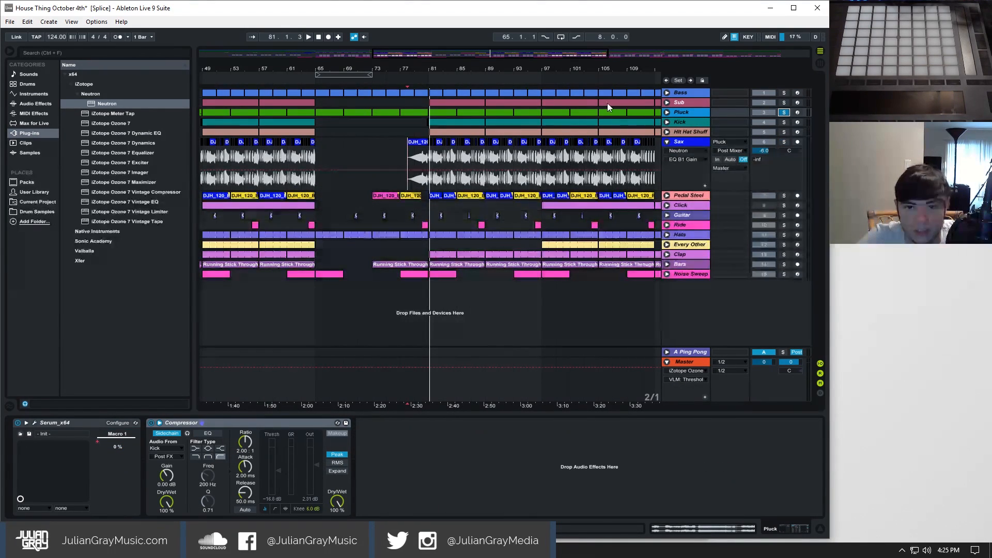
pyautogui.press('space')
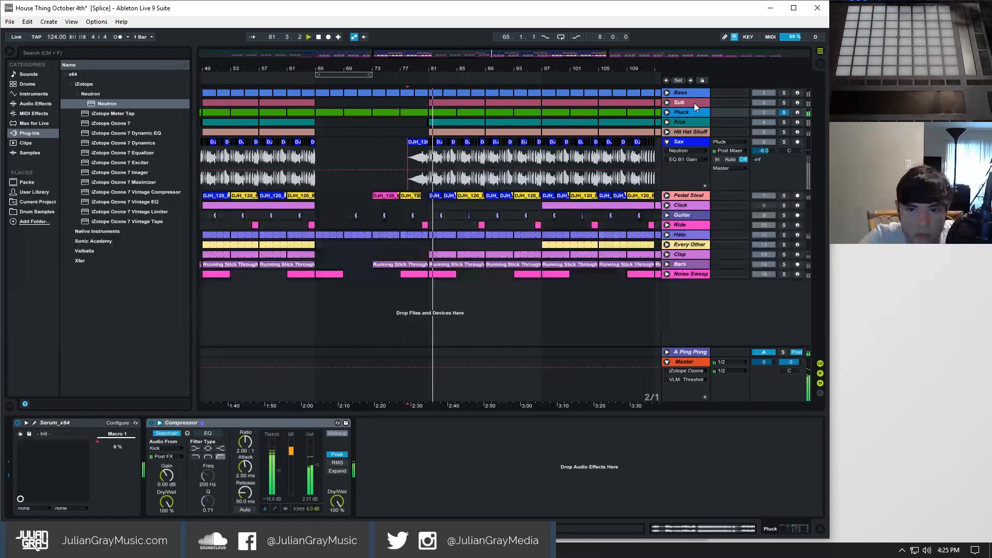
pyautogui.press('space')
# - Review the distortion and delay effects in the Pluck track's Serum while auditioning it, and close the synth window
pyautogui.click(35, 422)
pyautogui.click(161, 72)
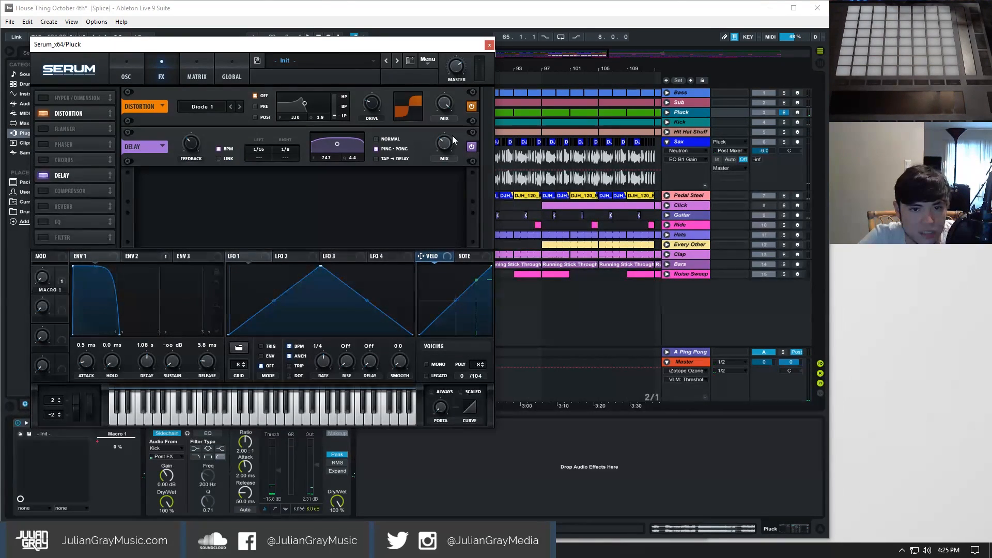
pyautogui.moveTo(443, 146)
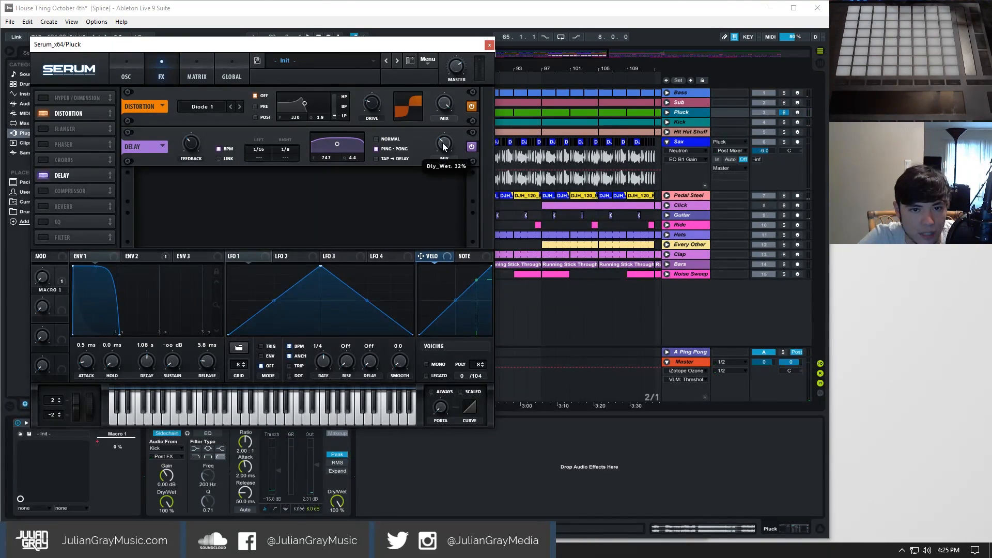
pyautogui.click(489, 45)
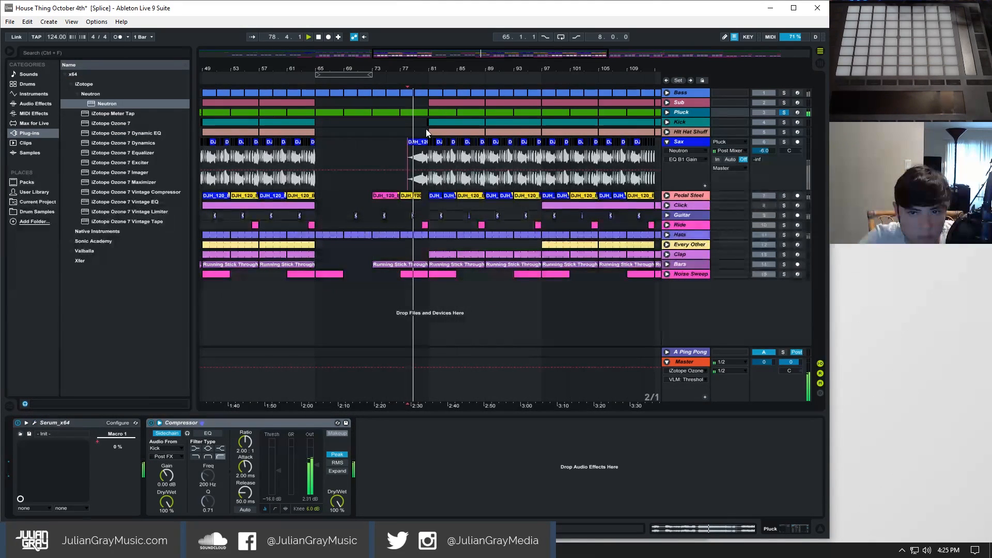
pyautogui.click(36, 423)
pyautogui.click(164, 66)
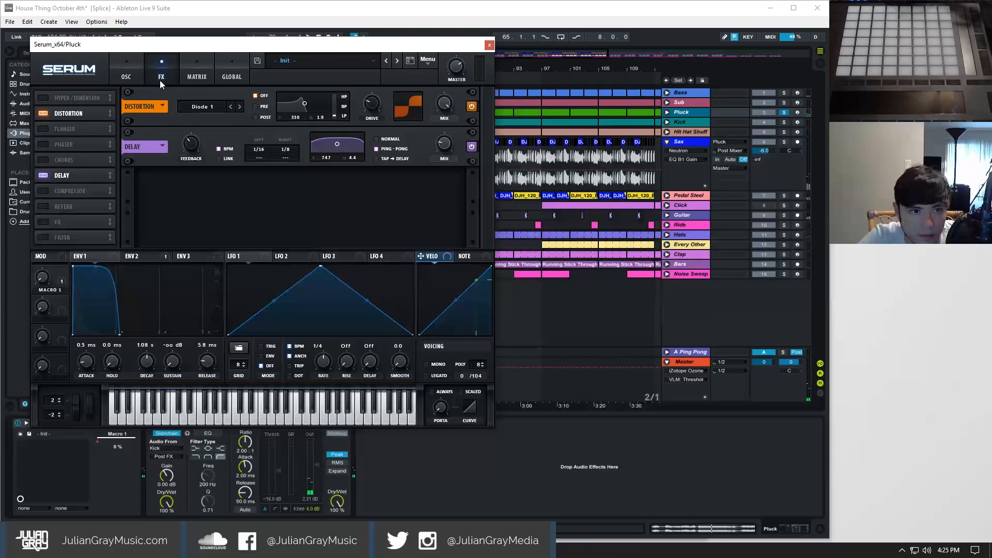
pyautogui.click(488, 45)
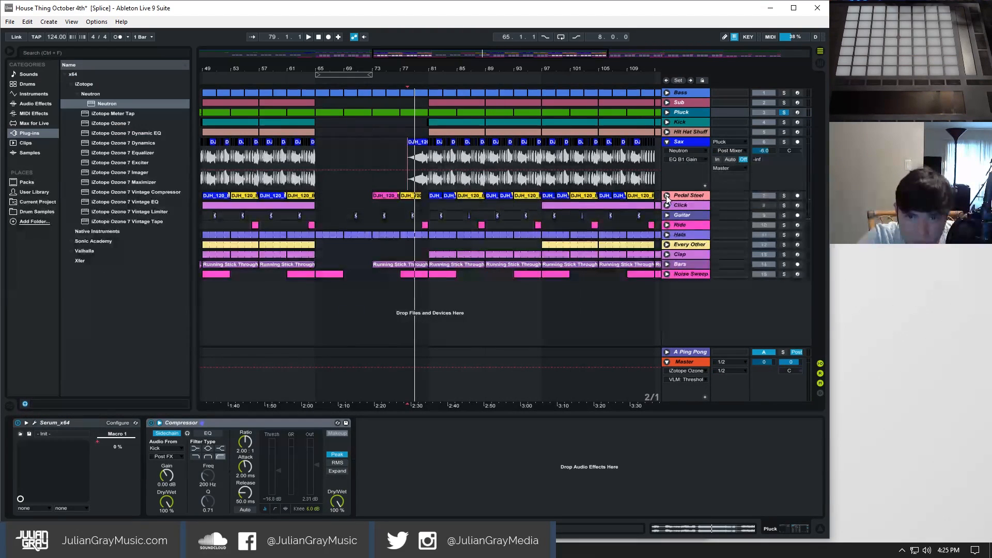
# - Add Neutron after the Compressor on the Pluck track, and leave only the Pluck soloed
pyautogui.keyDown('ctrl'); pyautogui.click(784, 141); pyautogui.keyUp('ctrl')
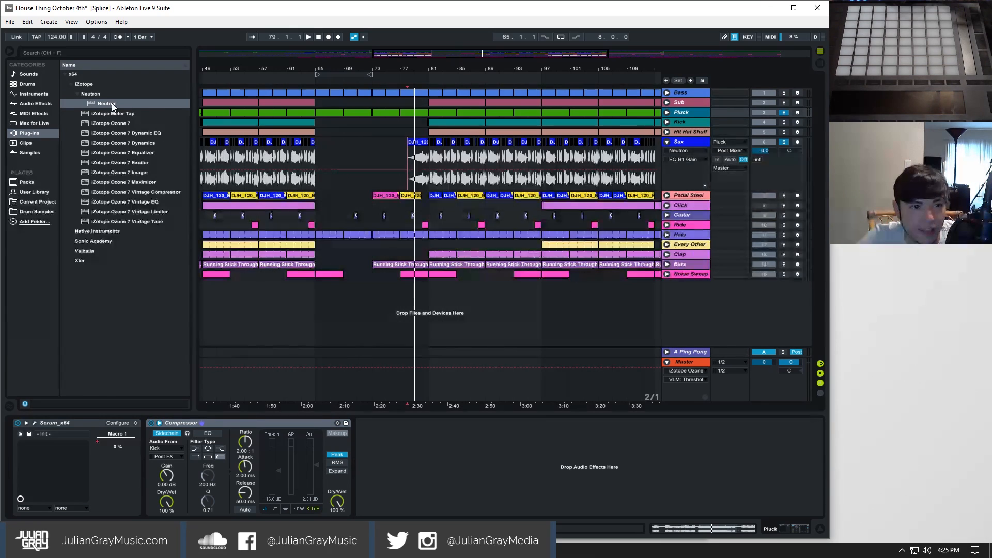
pyautogui.moveTo(112, 104); pyautogui.dragTo(372, 450)
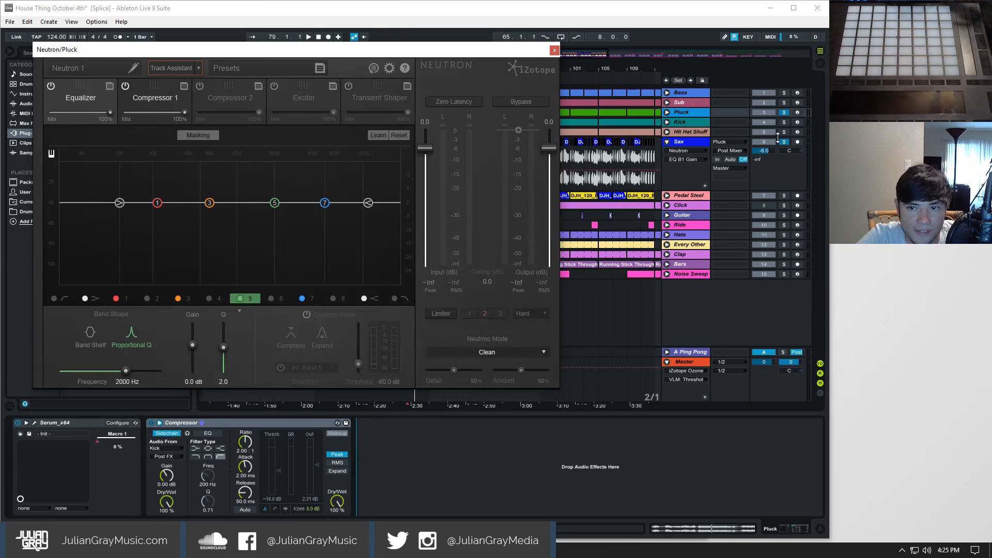
pyautogui.click(784, 143)
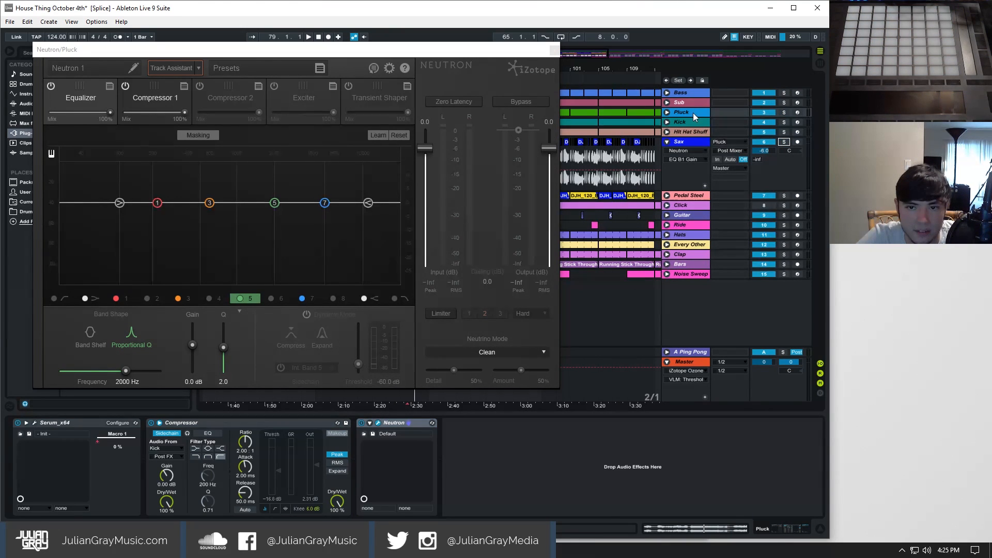
pyautogui.click(784, 112)
# - Play the Pluck, run Track Assistant on it, and stop playback
pyautogui.press('space')
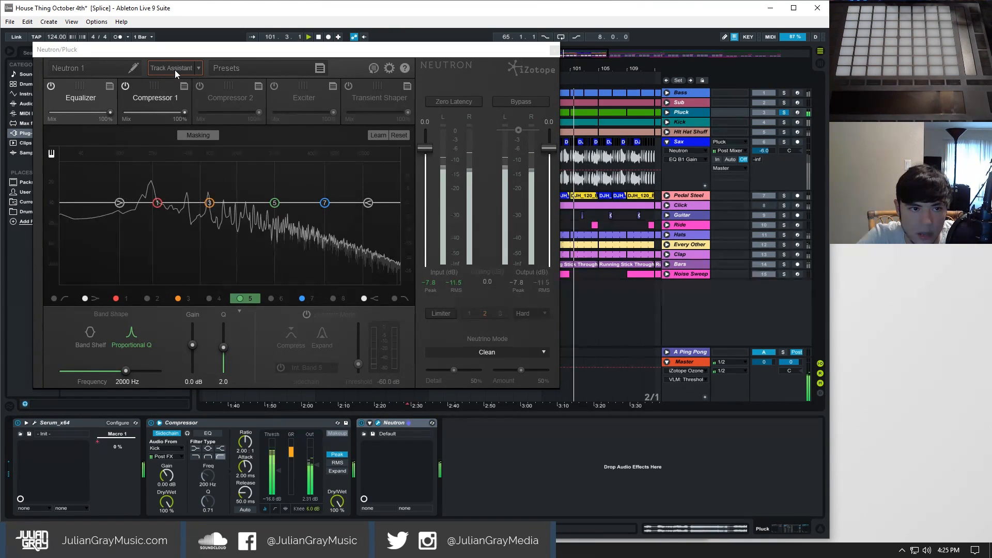
pyautogui.click(175, 70)
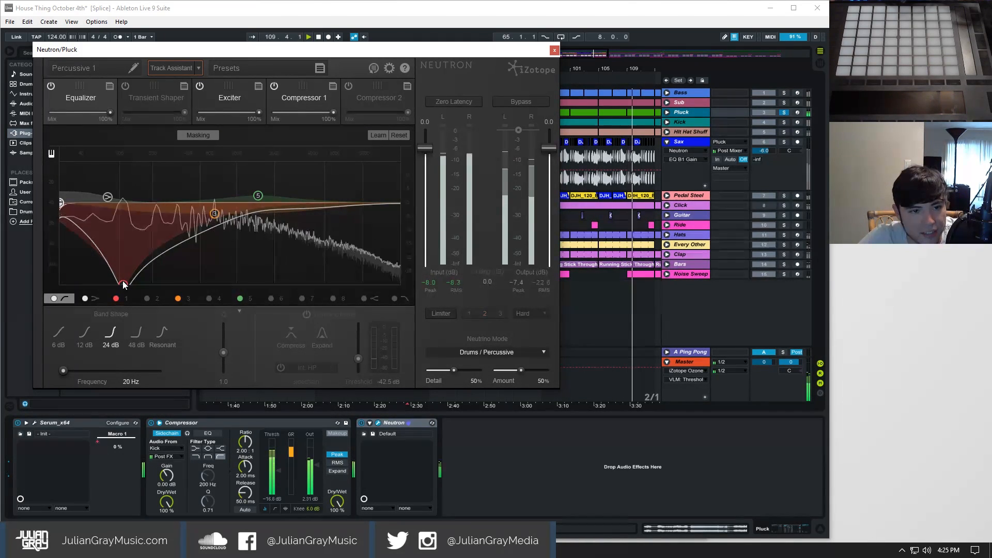
pyautogui.press('space')
# - Set Track Assistant's mode to Subtle for the Pluck's Neutron
pyautogui.click(198, 68)
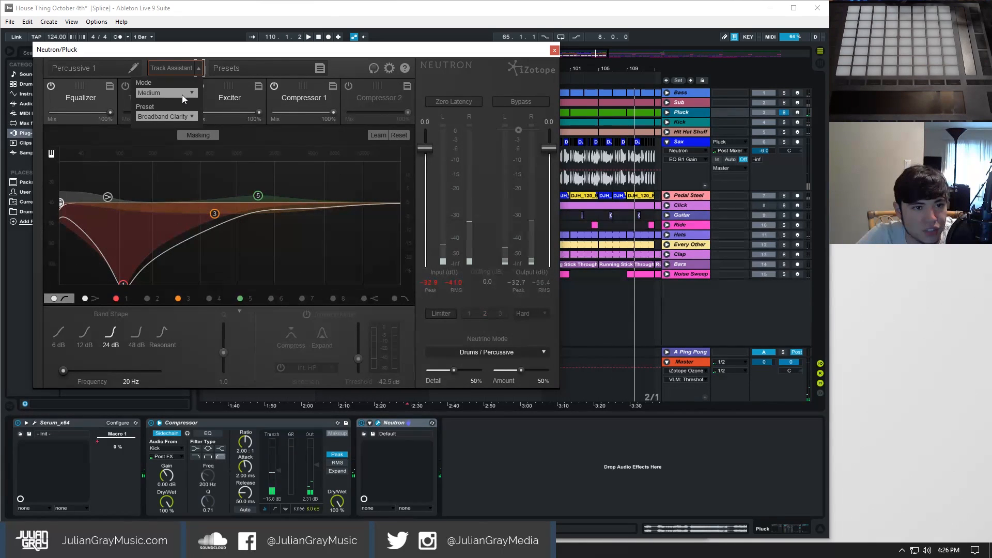
pyautogui.click(178, 93)
pyautogui.click(158, 101)
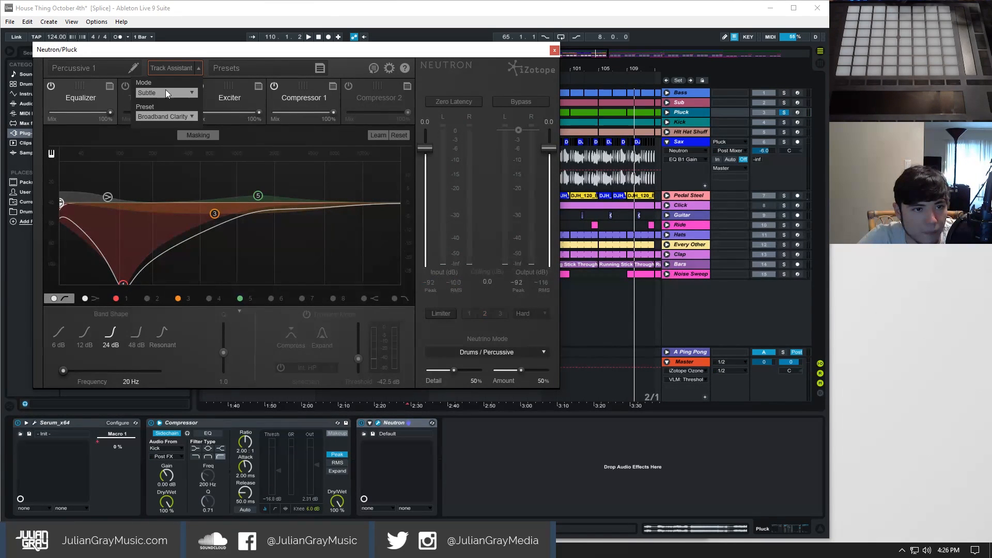
# - Play the Pluck from bar 81, run Track Assistant again with the Subtle mode, and stop playback
pyautogui.moveTo(400, 54); pyautogui.dragTo(410, 147)
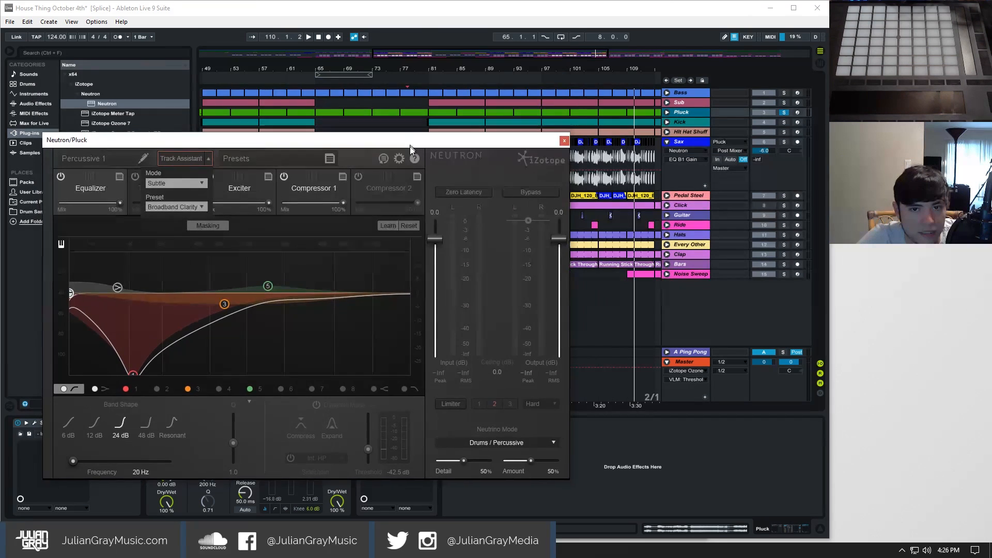
pyautogui.click(427, 120)
pyautogui.press('space')
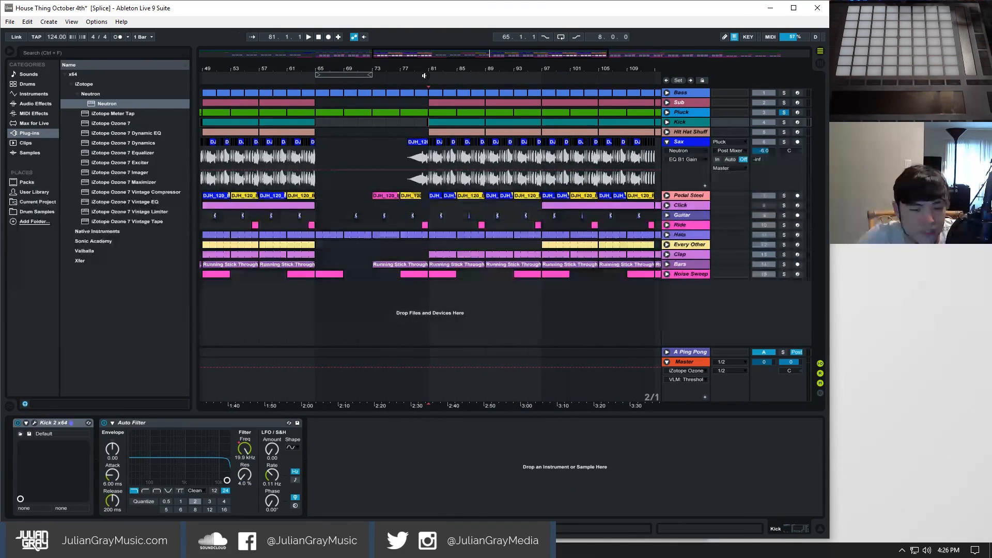
pyautogui.click(468, 114)
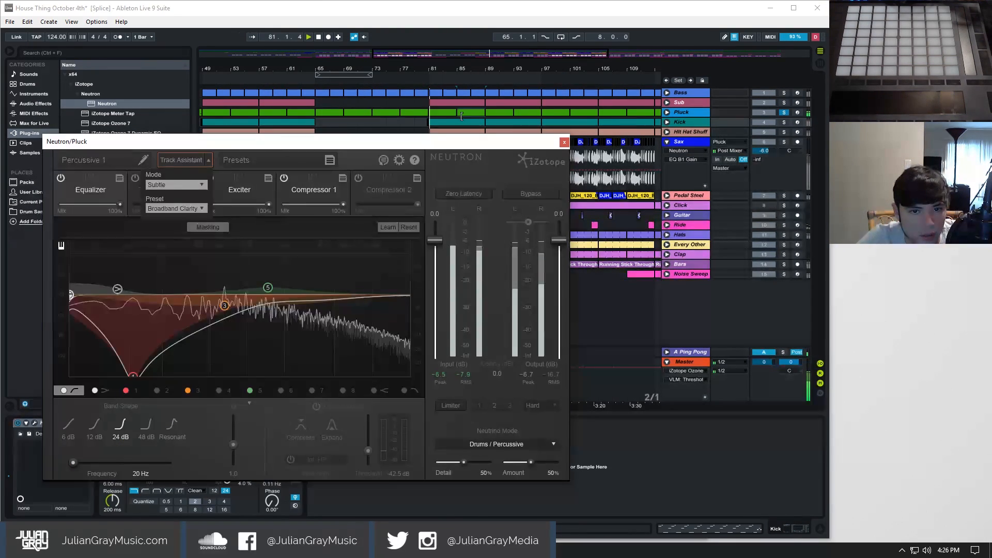
pyautogui.click(178, 160)
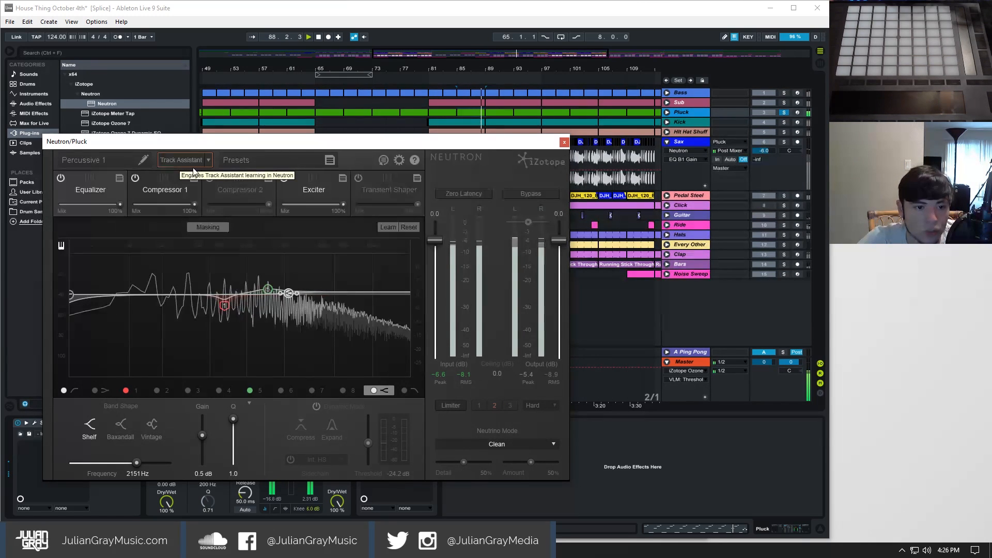
pyautogui.press('space')
# - Inspect Equalizer bands 1 and 5 that Track Assistant set on the Pluck
pyautogui.click(223, 306)
pyautogui.click(269, 290)
pyautogui.click(225, 305)
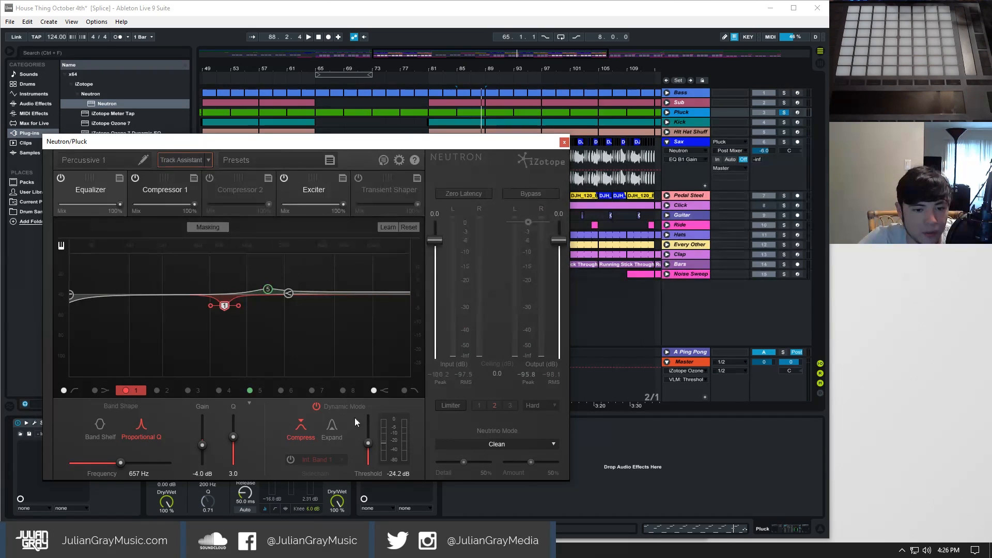
# - Turn on Masking in the Pluck's Equalizer and choose Sax as the track to compare against
pyautogui.moveTo(278, 138); pyautogui.dragTo(318, 140)
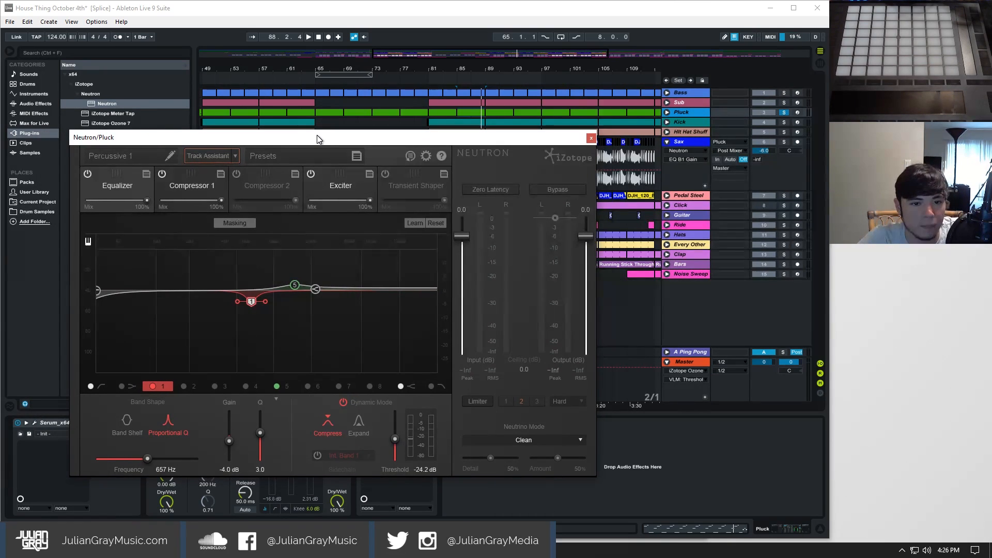
pyautogui.click(237, 223)
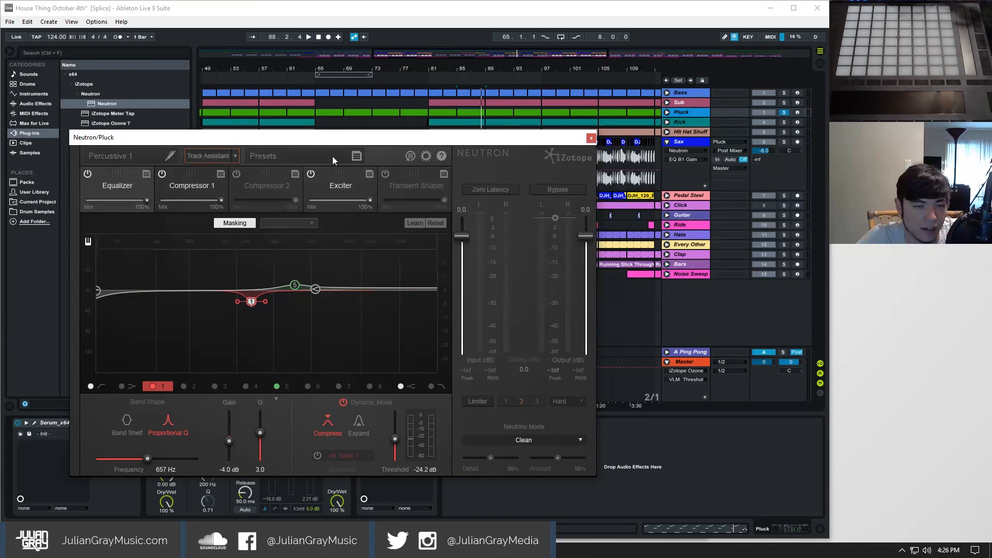
pyautogui.moveTo(341, 139); pyautogui.dragTo(393, 179)
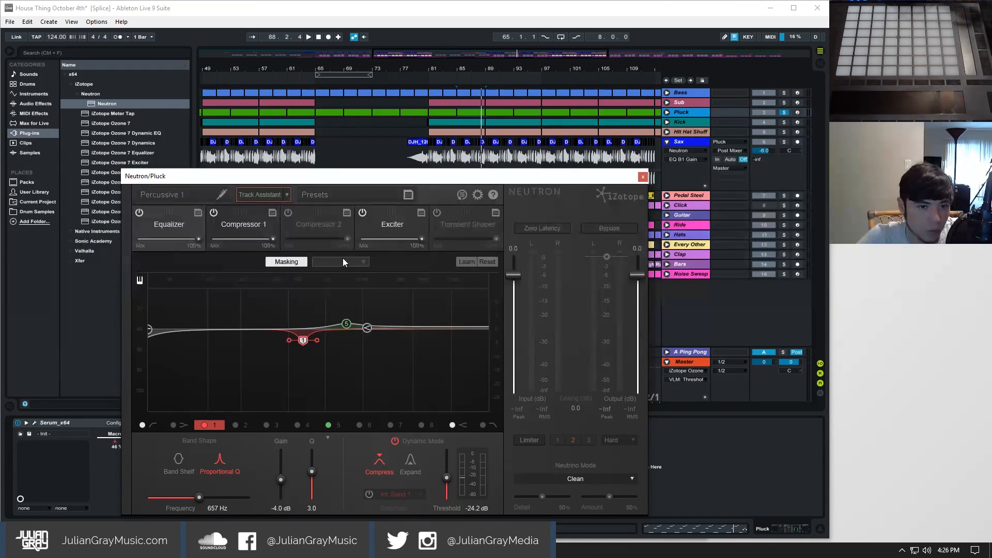
pyautogui.click(353, 261)
pyautogui.click(339, 272)
# - Rename the Neutron instance on the Pluck track to Pluck
pyautogui.click(200, 195)
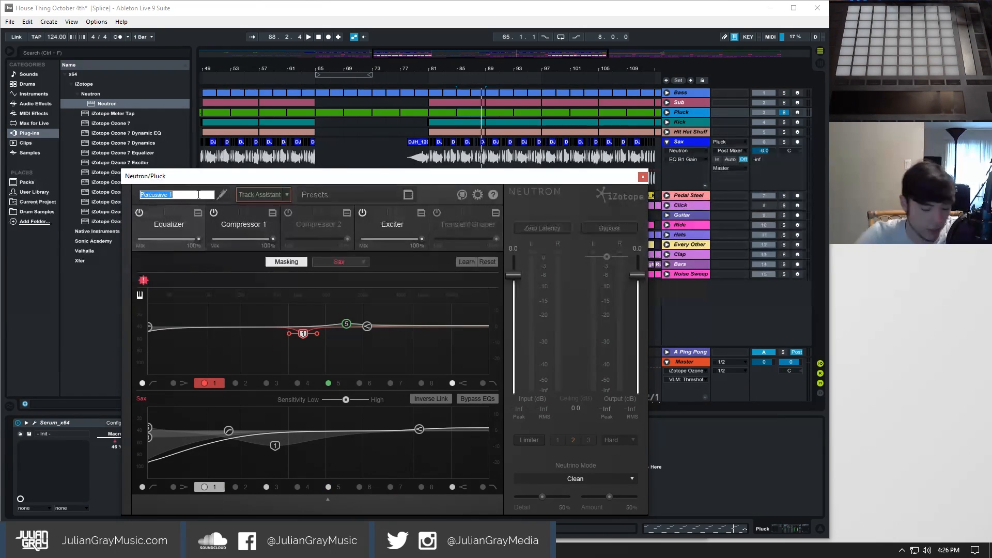
pyautogui.write('Pluck')
pyautogui.press('Return')
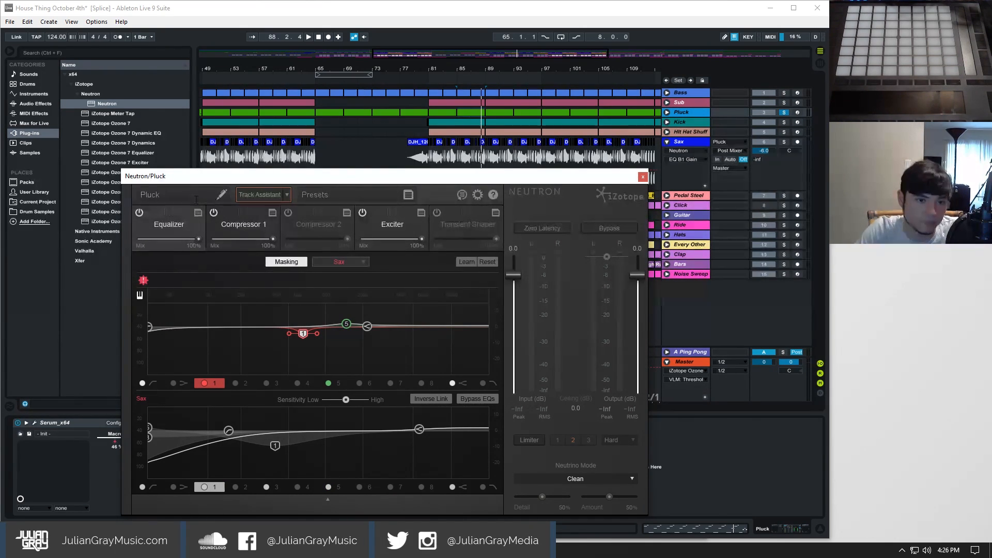
# - Select band 1 of the Sax equalizer in the Masking view to examine its dip
pyautogui.moveTo(289, 178); pyautogui.dragTo(354, 128)
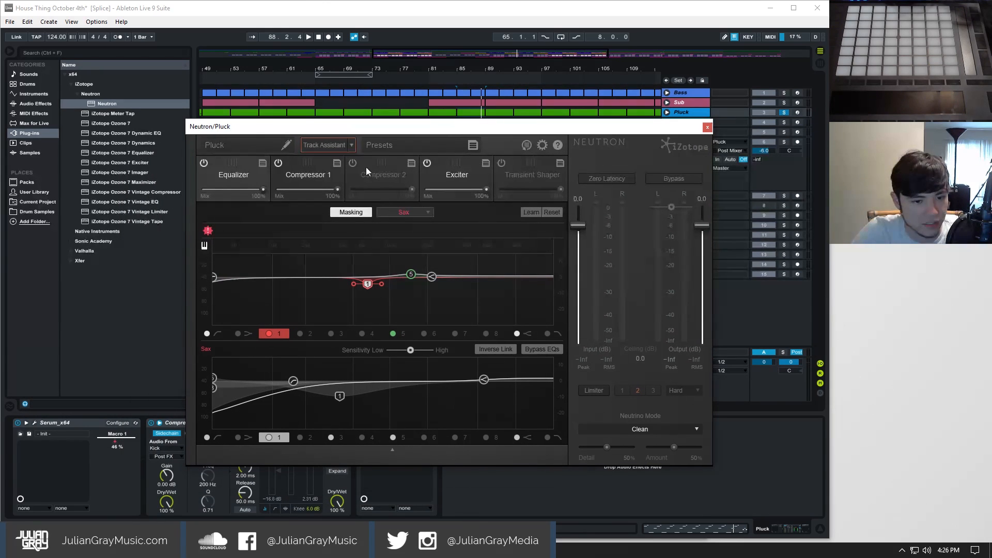
pyautogui.click(340, 396)
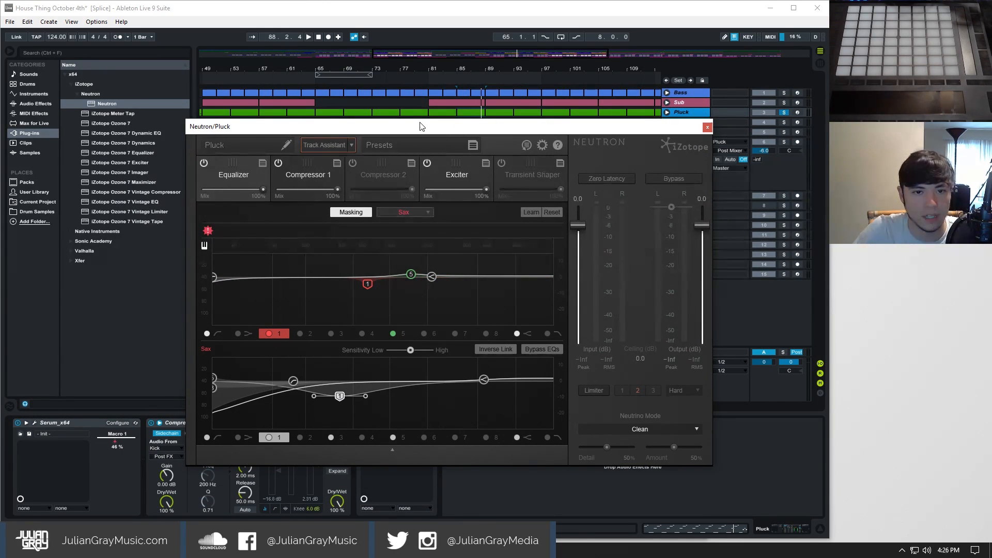
pyautogui.moveTo(421, 127); pyautogui.dragTo(434, 121)
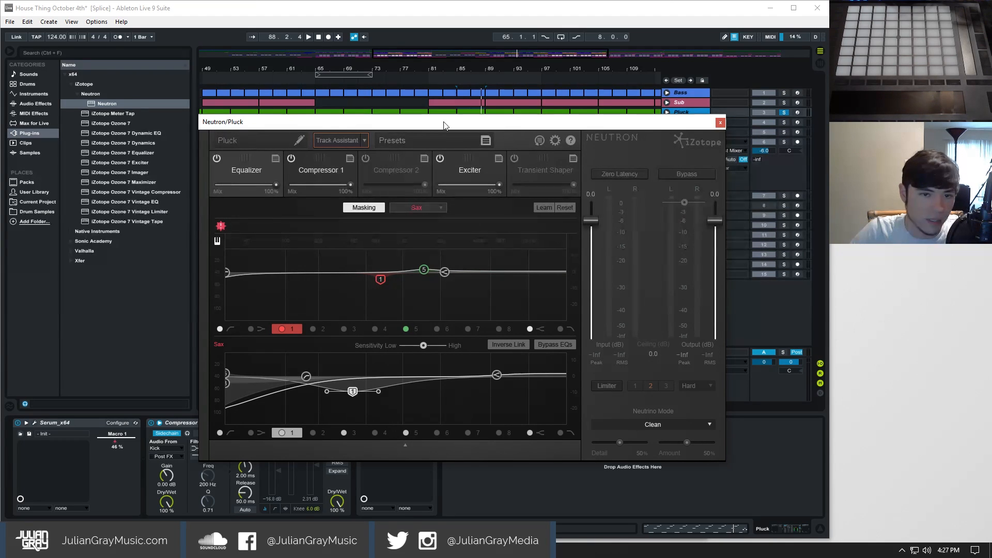
# - Place the playback position at bar 81 on the Sax track and solo the Sax alongside the Pluck
pyautogui.moveTo(454, 128); pyautogui.dragTo(323, 196)
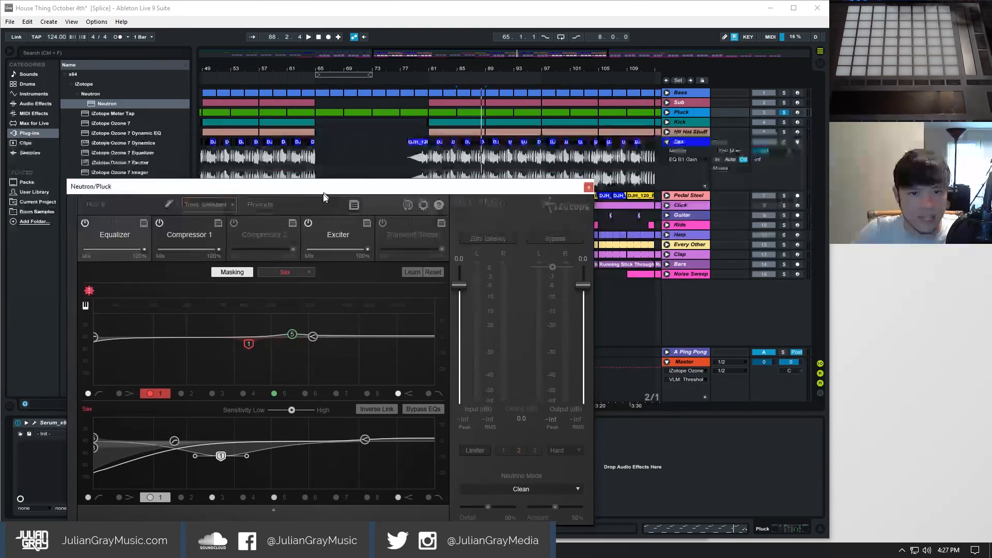
pyautogui.click(435, 154)
pyautogui.click(787, 141)
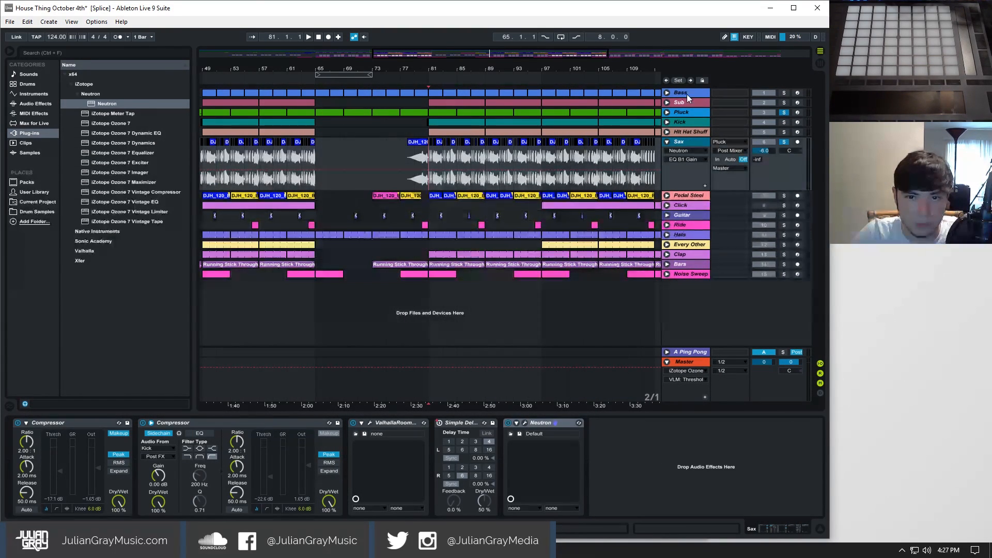
# - Return to the Pluck's Neutron, play both tracks from bar 81 to examine the masking between them, and stop
pyautogui.click(692, 114)
pyautogui.moveTo(364, 203); pyautogui.dragTo(596, 193)
pyautogui.click(423, 78)
pyautogui.moveTo(471, 187); pyautogui.dragTo(433, 106)
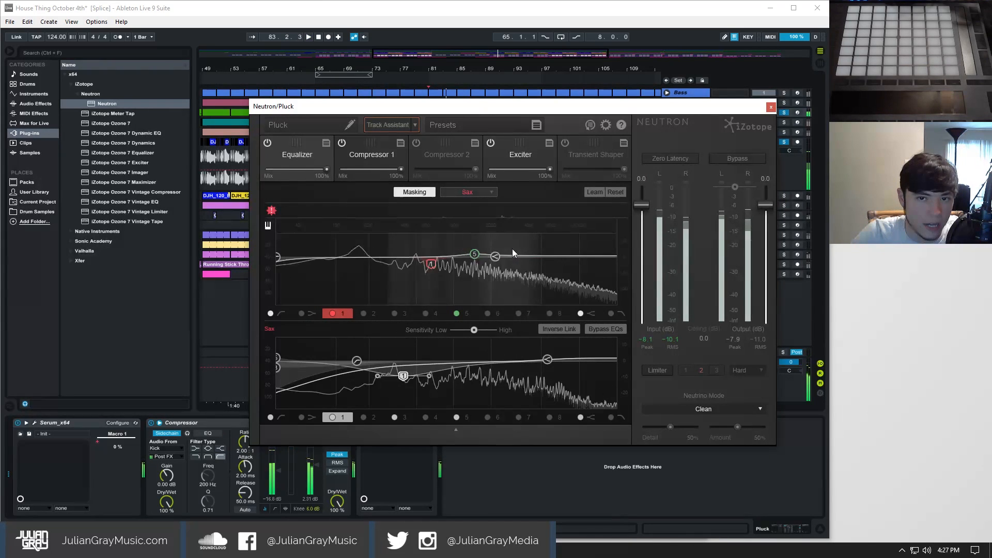
pyautogui.press('space')
# - Raise the masking sensitivity slightly above the middle
pyautogui.moveTo(462, 107); pyautogui.dragTo(450, 126)
pyautogui.moveTo(468, 349); pyautogui.dragTo(475, 351)
# - Select the Sax track at bar 81 and open its Neutron
pyautogui.moveTo(495, 126); pyautogui.dragTo(468, 195)
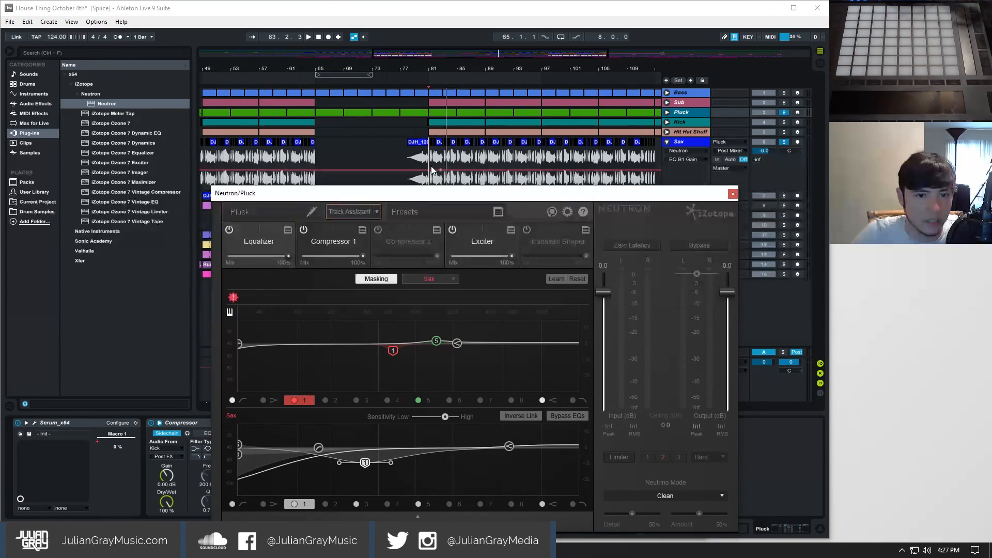
pyautogui.click(429, 155)
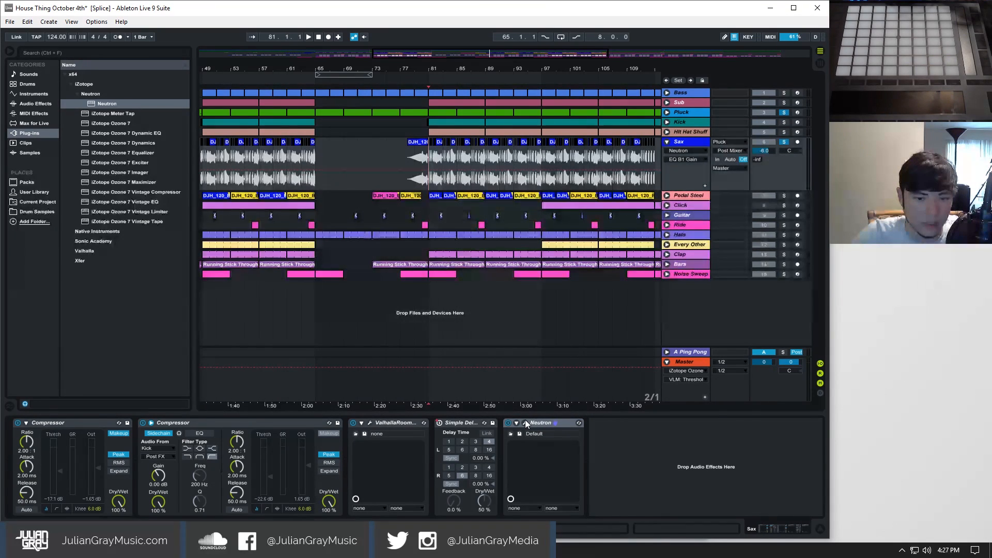
pyautogui.click(524, 422)
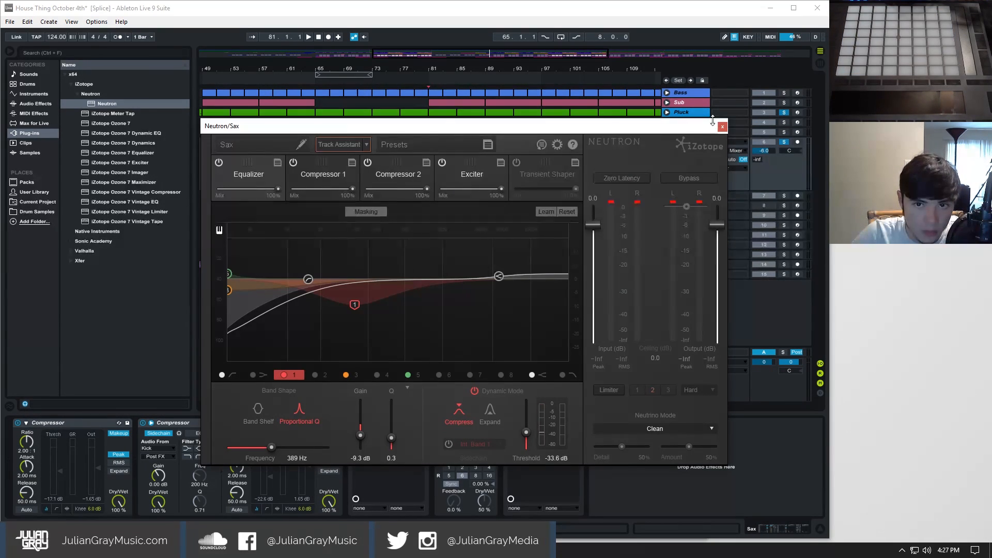
# - Return to the Pluck's Neutron and play from bar 81 to examine its masking against the Sax
pyautogui.click(689, 112)
pyautogui.moveTo(483, 193); pyautogui.dragTo(517, 137)
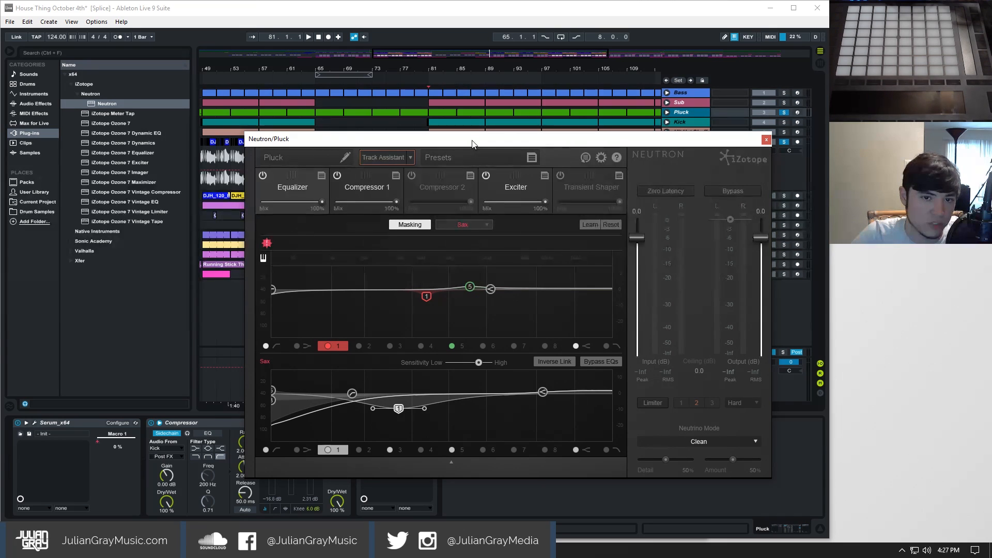
pyautogui.moveTo(472, 144); pyautogui.dragTo(452, 201)
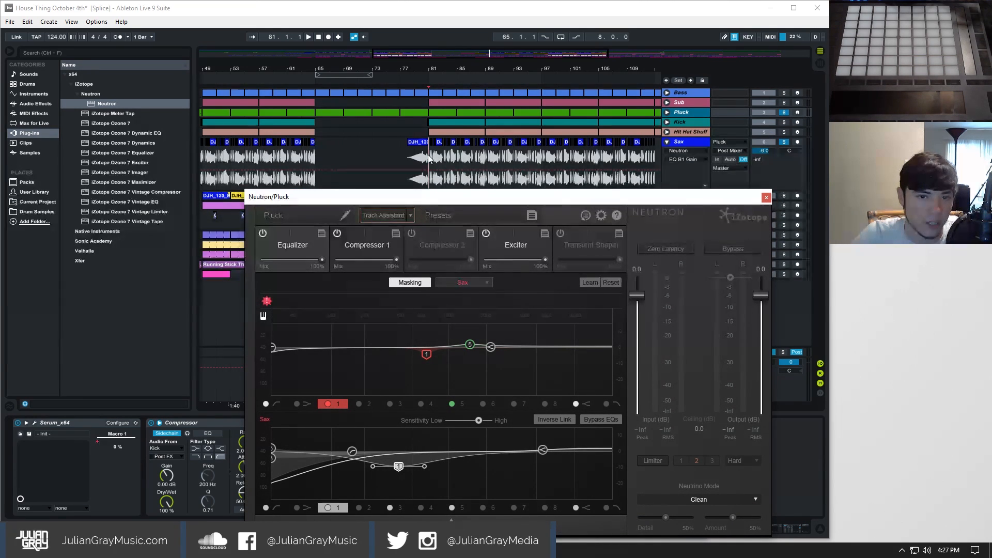
pyautogui.press('space')
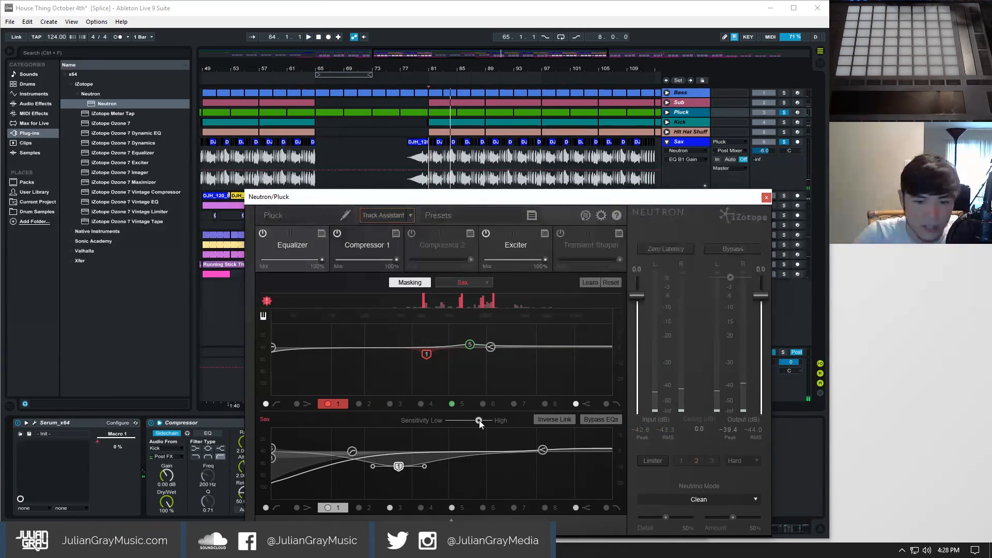
pyautogui.click(429, 156)
pyautogui.press('space')
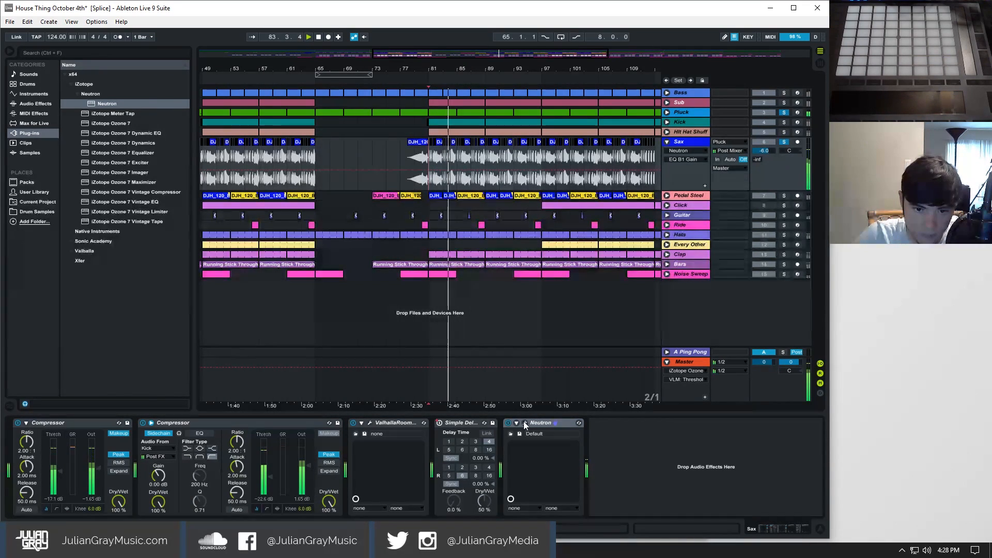
# - Switch from the Sax back to the Pluck's Neutron and replay both tracks to examine the upper-frequency clashes
pyautogui.press('space')
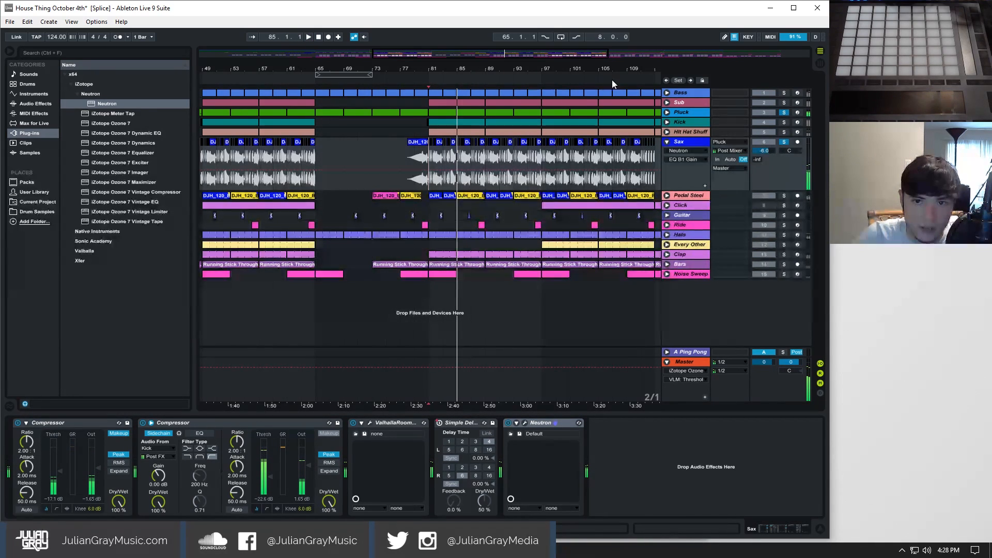
pyautogui.click(693, 103)
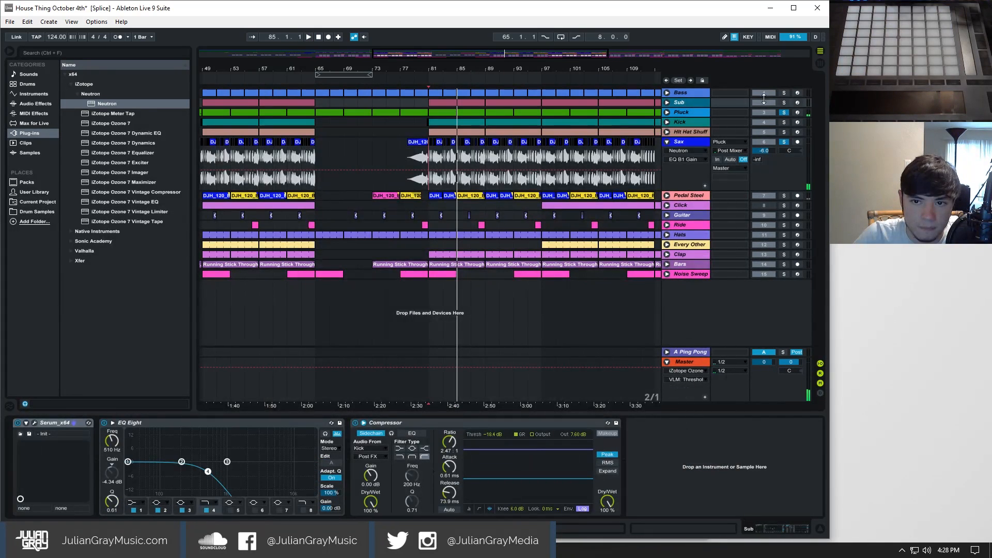
pyautogui.click(729, 115)
pyautogui.press('space')
pyautogui.moveTo(578, 194); pyautogui.dragTo(562, 150)
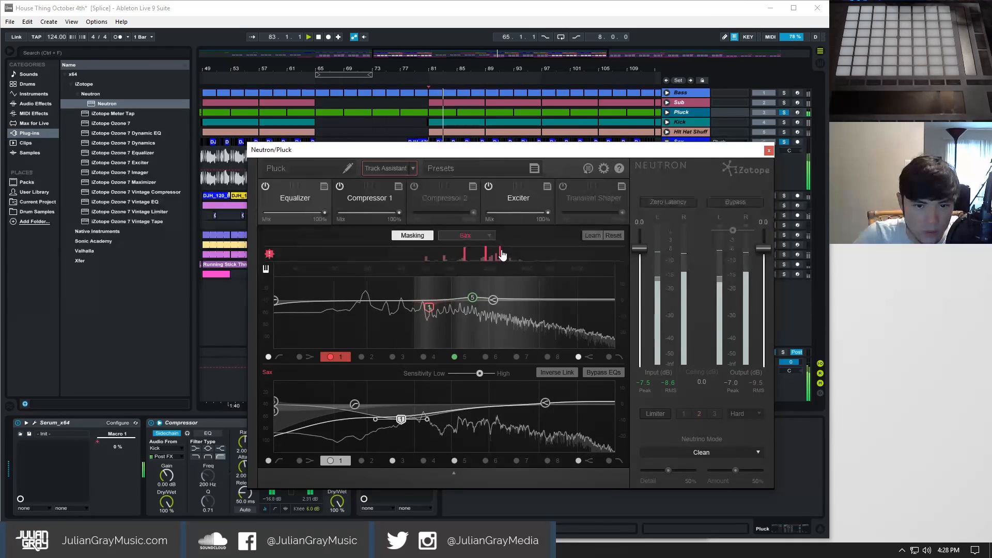
pyautogui.press('space')
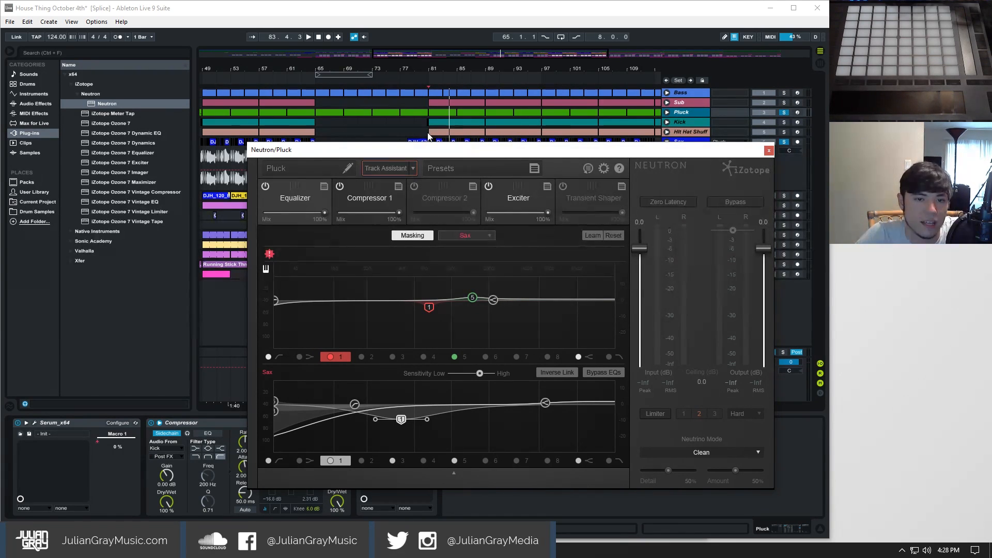
# - Place the playback position at bar 81 on the Pluck track and unfold the track
pyautogui.click(428, 135)
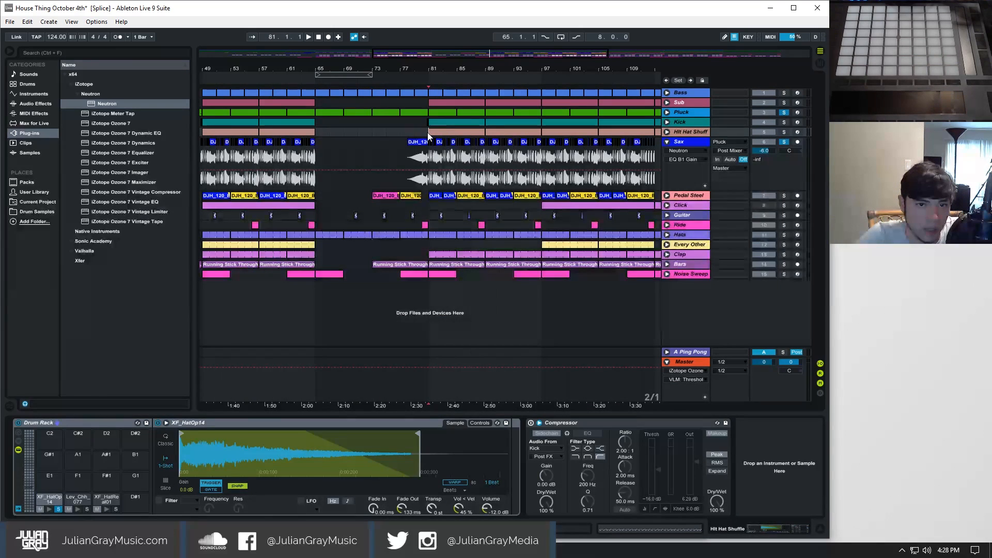
pyautogui.click(420, 114)
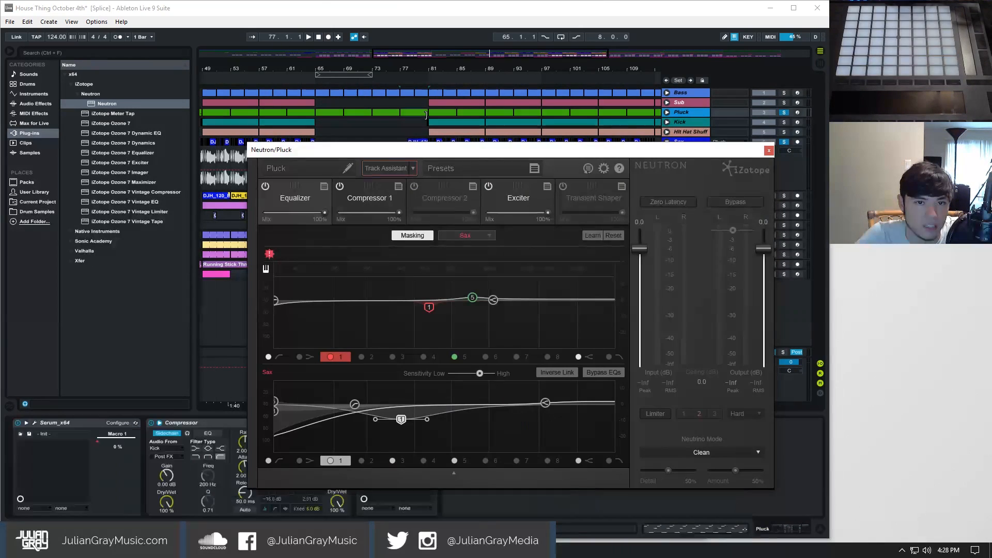
pyautogui.click(428, 123)
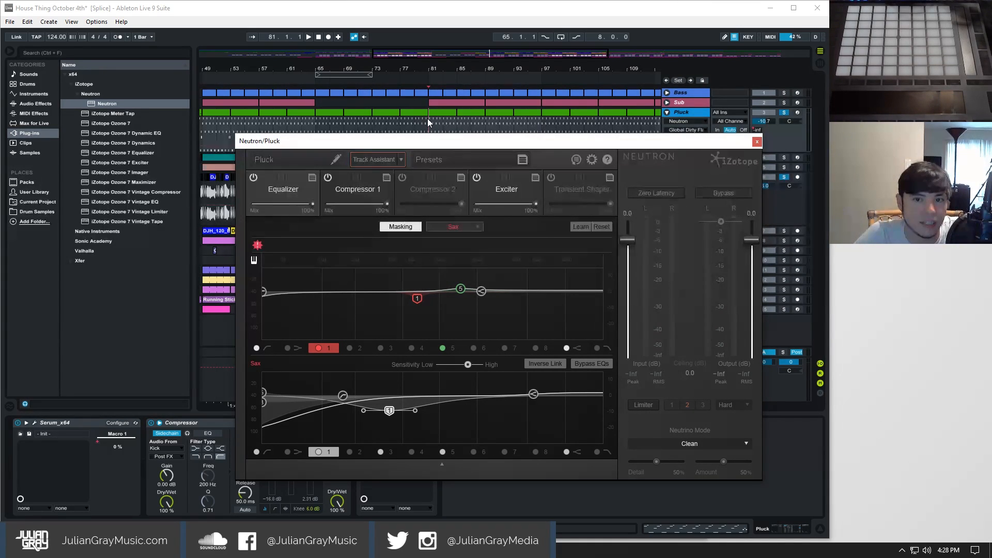
pyautogui.moveTo(424, 141); pyautogui.dragTo(393, 154)
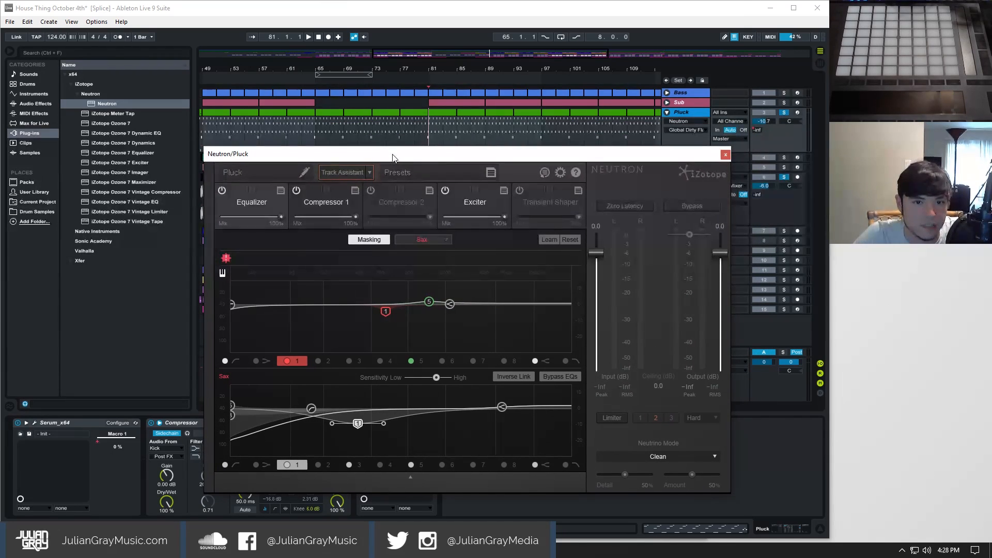
# - During playback, pull band 5 of the Pluck's EQ down into a cut at about 1977 Hz
pyautogui.press('space')
pyautogui.moveTo(429, 303); pyautogui.dragTo(460, 317)
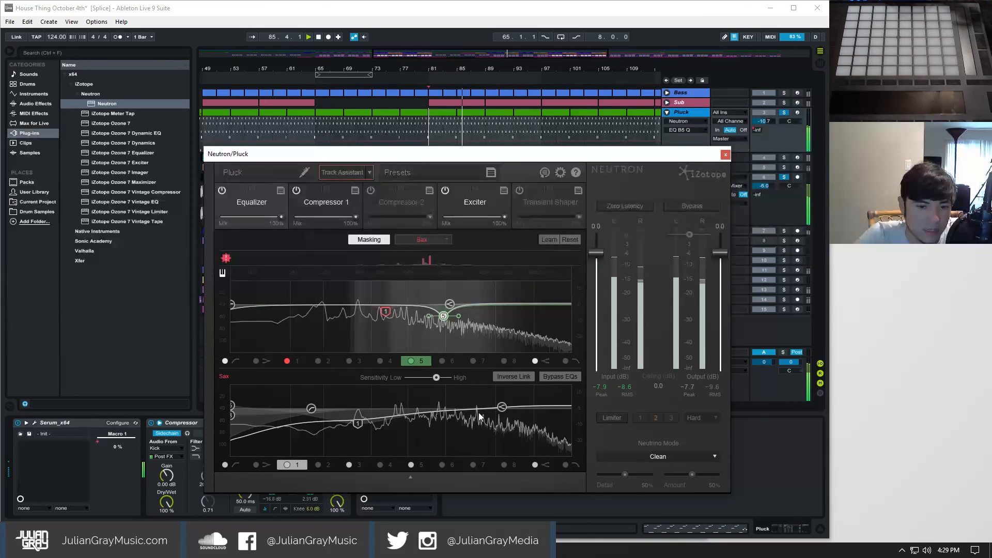
pyautogui.press('space')
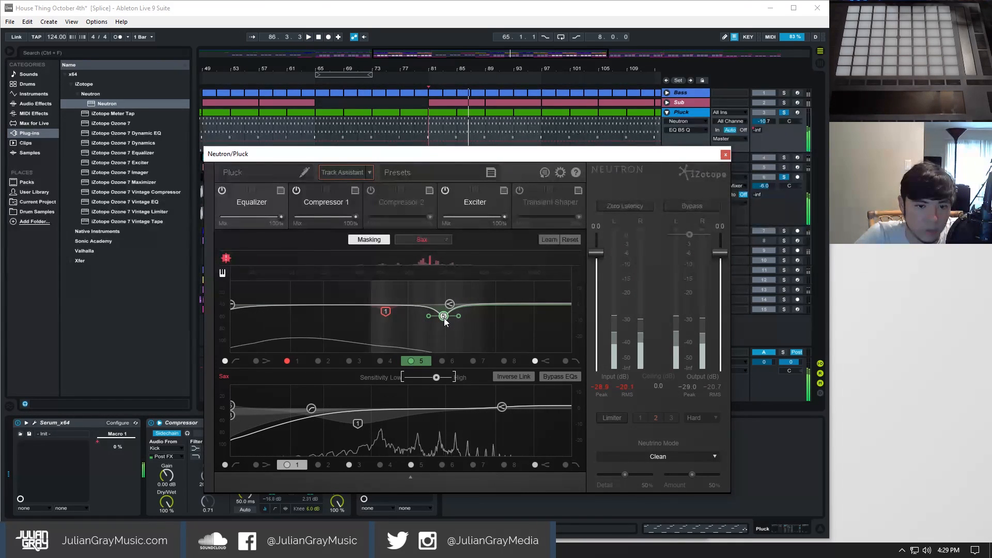
pyautogui.moveTo(443, 315)
pyautogui.mouseDown()
pyautogui.moveTo(444, 326)
pyautogui.moveTo(447, 317)
pyautogui.mouseUp()
# - Enable Inverse Link and fine-tune the Pluck's band 5 cut to about 1996 Hz with a wider bandwidth
pyautogui.click(513, 376)
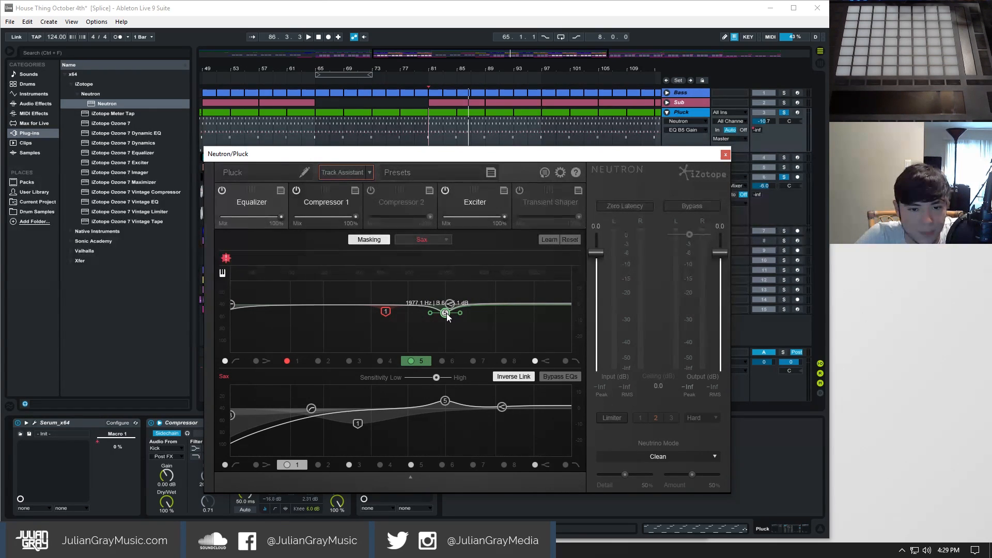
pyautogui.moveTo(447, 317); pyautogui.dragTo(448, 317)
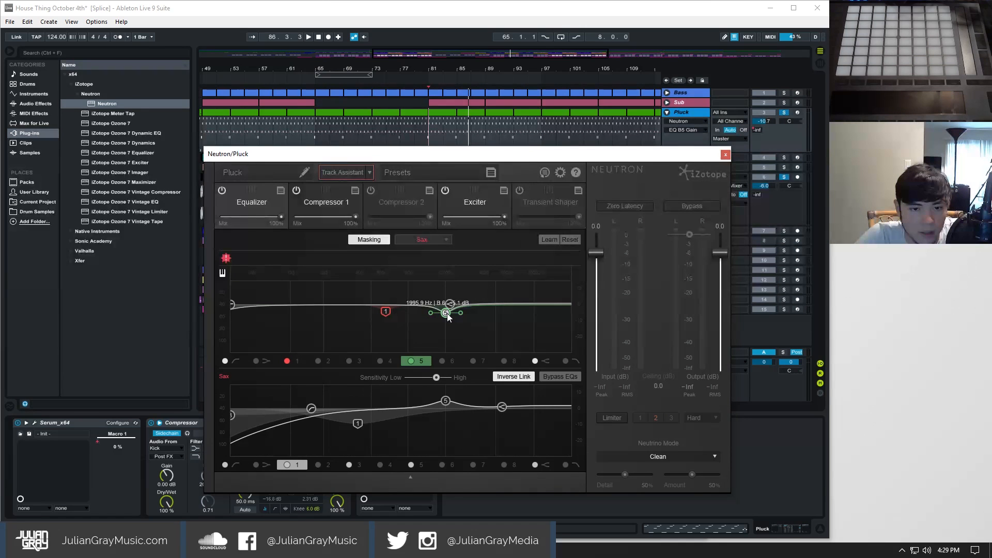
pyautogui.press('space')
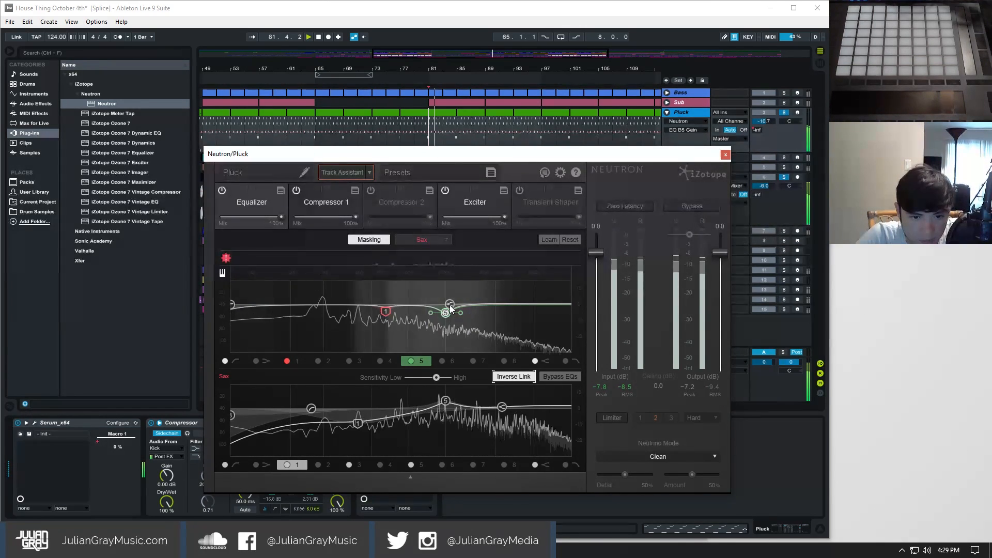
pyautogui.moveTo(461, 311); pyautogui.dragTo(464, 313)
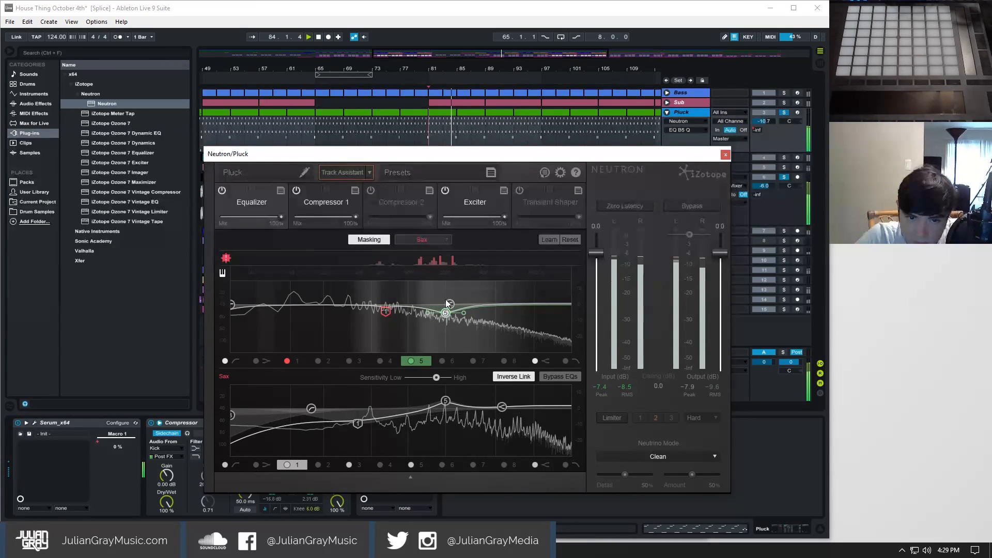
# - Shift the Sax's linked band 5 boost to about 1748 Hz and 5.3 dB, and widen it to a Q of about 0.29
pyautogui.click(449, 303)
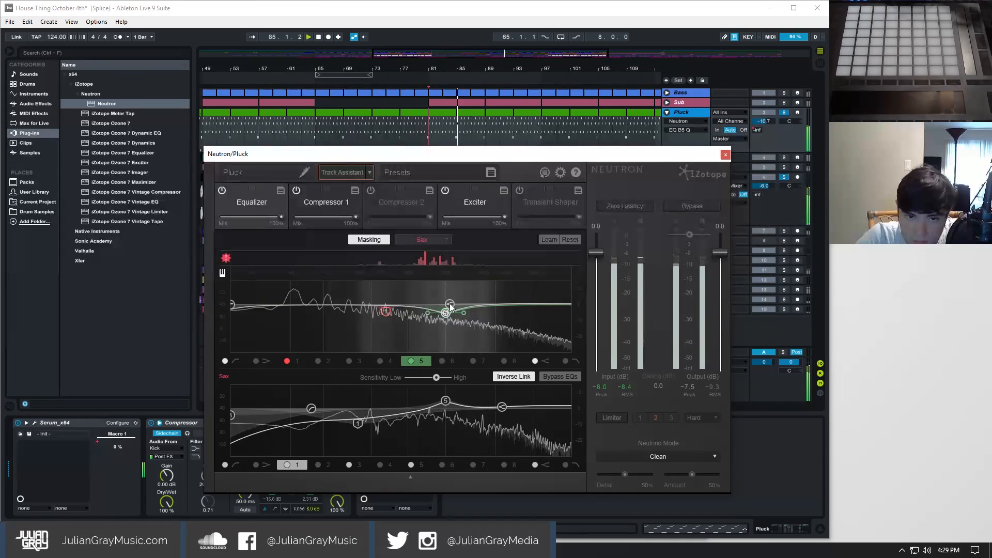
pyautogui.click(445, 401)
pyautogui.moveTo(445, 403); pyautogui.dragTo(445, 403)
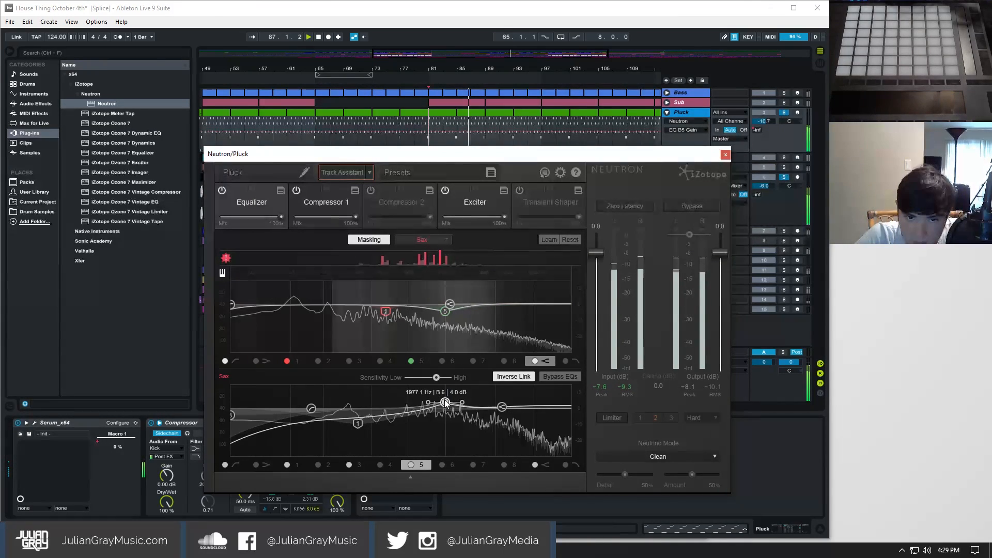
pyautogui.moveTo(445, 398); pyautogui.dragTo(438, 396)
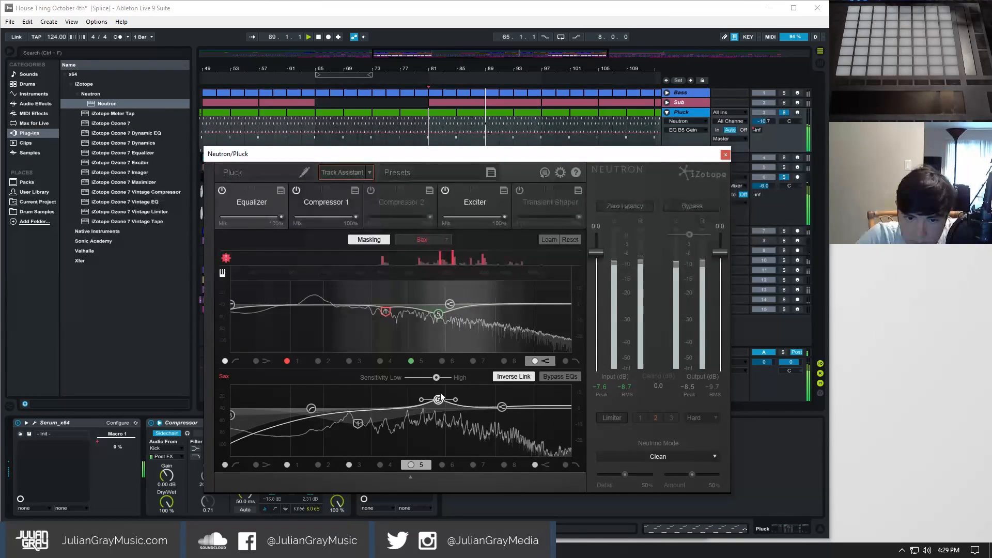
pyautogui.moveTo(452, 399); pyautogui.dragTo(463, 400)
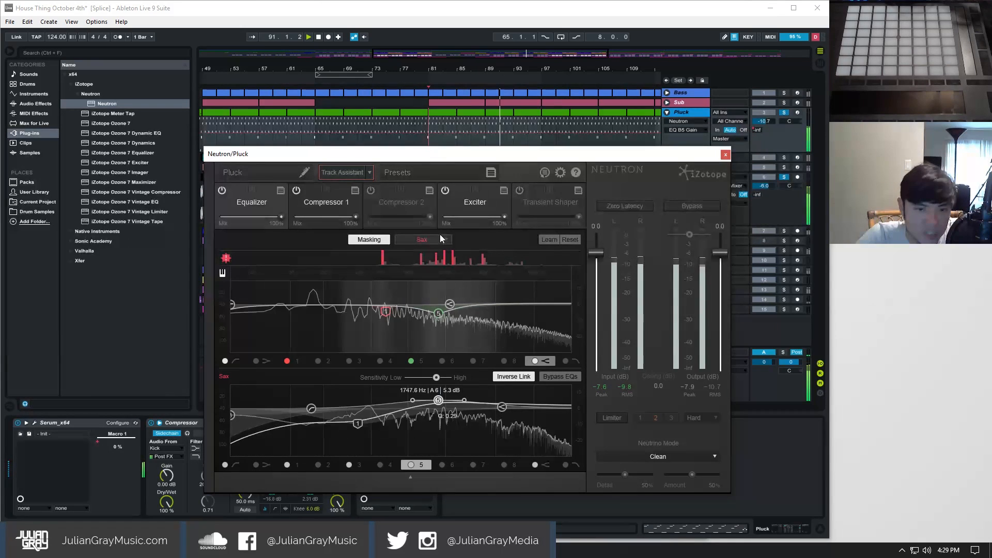
# - Stop playback, nudge the Sax's band 5 slightly lower in frequency, and close the Pluck's Neutron with Inverse Link off
pyautogui.press('space')
pyautogui.moveTo(420, 155); pyautogui.dragTo(418, 138)
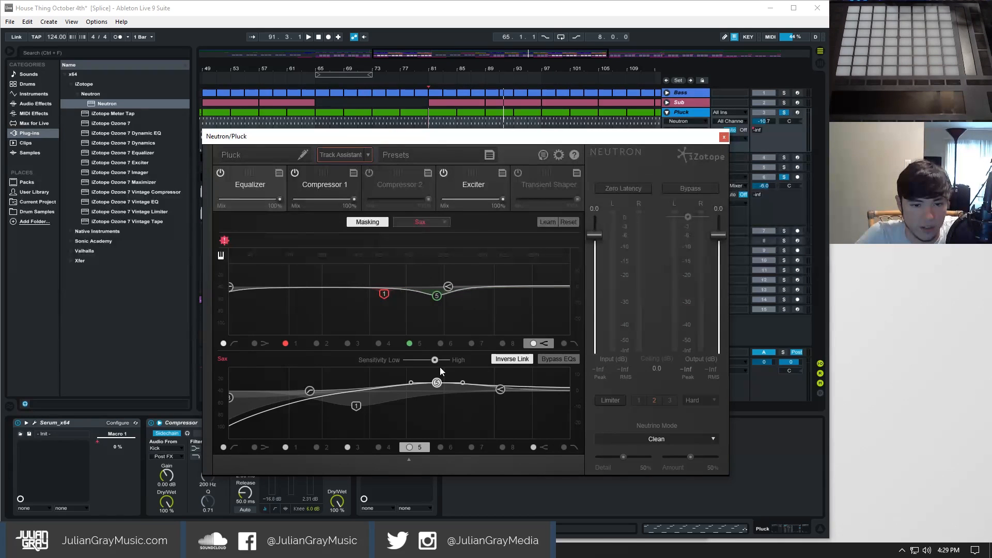
pyautogui.moveTo(438, 381); pyautogui.dragTo(437, 381)
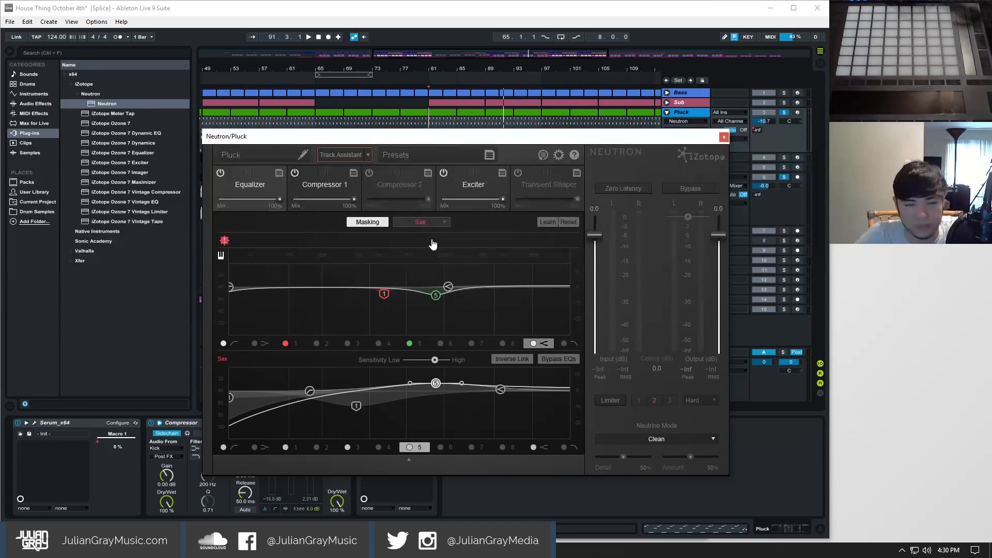
pyautogui.click(723, 137)
# - Add Neutron to the Kick track after its Auto Filter and close the plug-in window
pyautogui.click(684, 155)
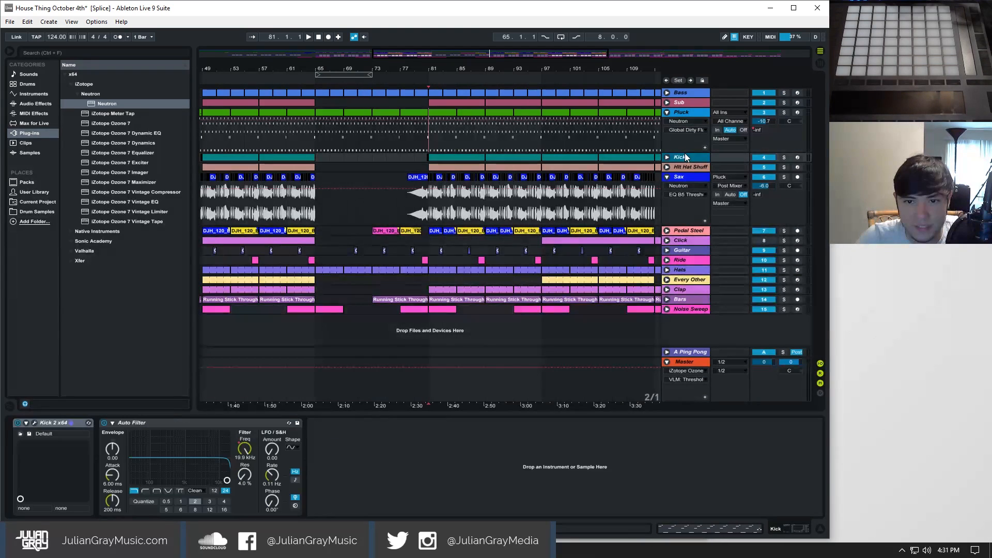
pyautogui.moveTo(108, 108); pyautogui.dragTo(676, 156)
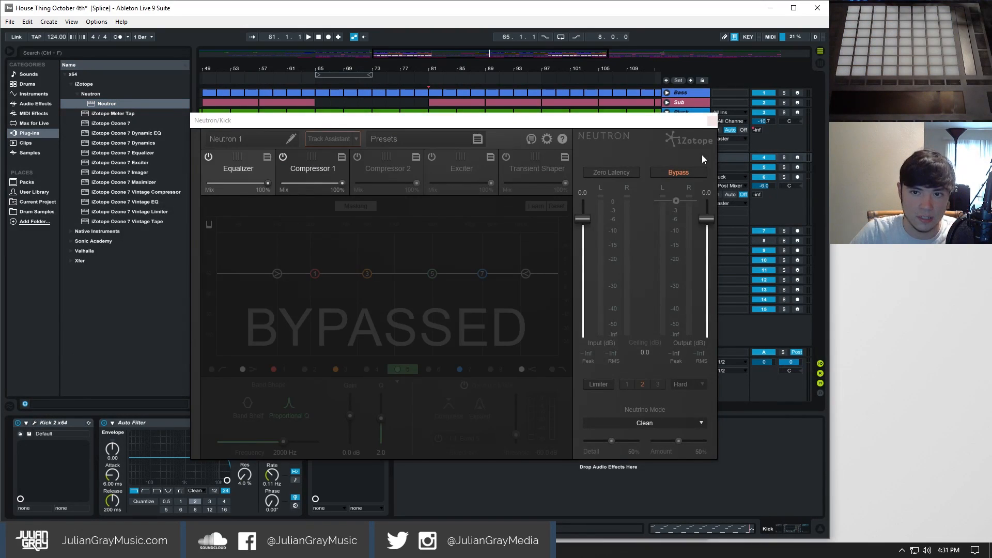
pyautogui.click(712, 121)
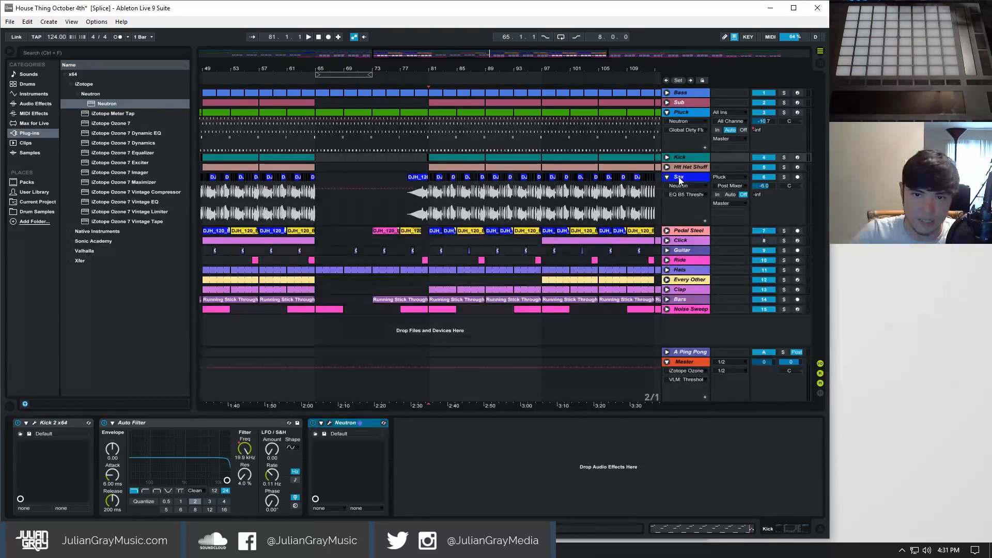
# - Delete Neutron from the Sax and Pluck tracks
pyautogui.click(682, 176)
pyautogui.click(660, 152)
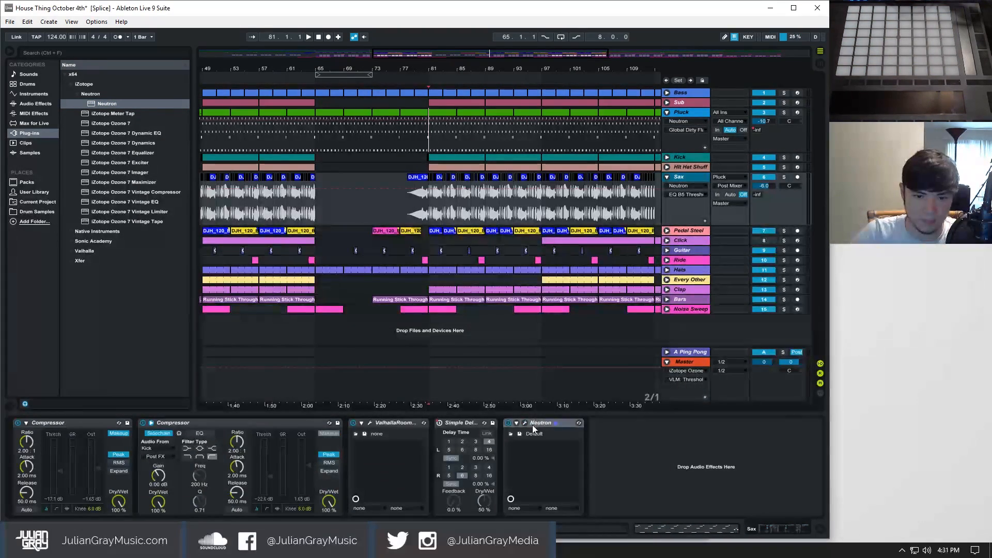
pyautogui.press('Delete')
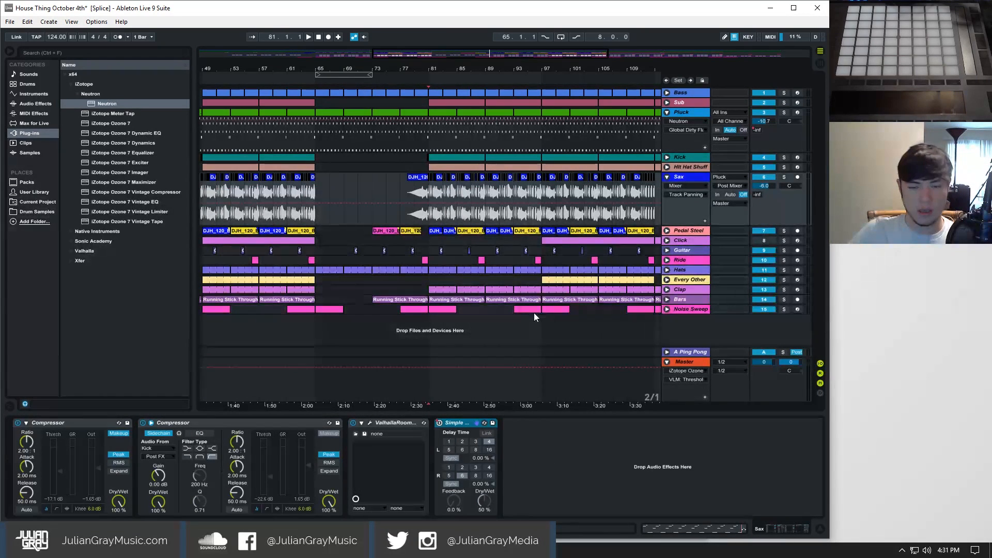
pyautogui.click(692, 120)
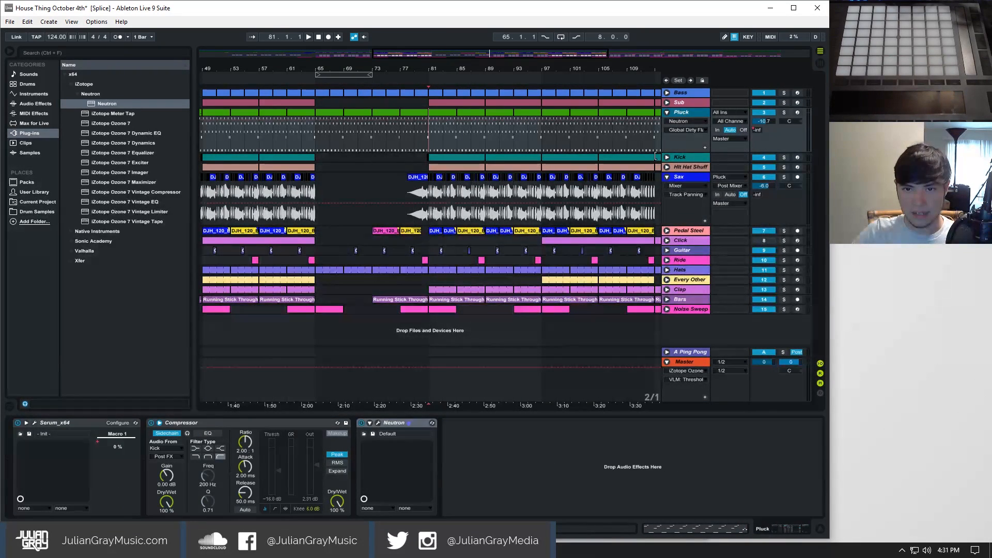
pyautogui.press('Delete')
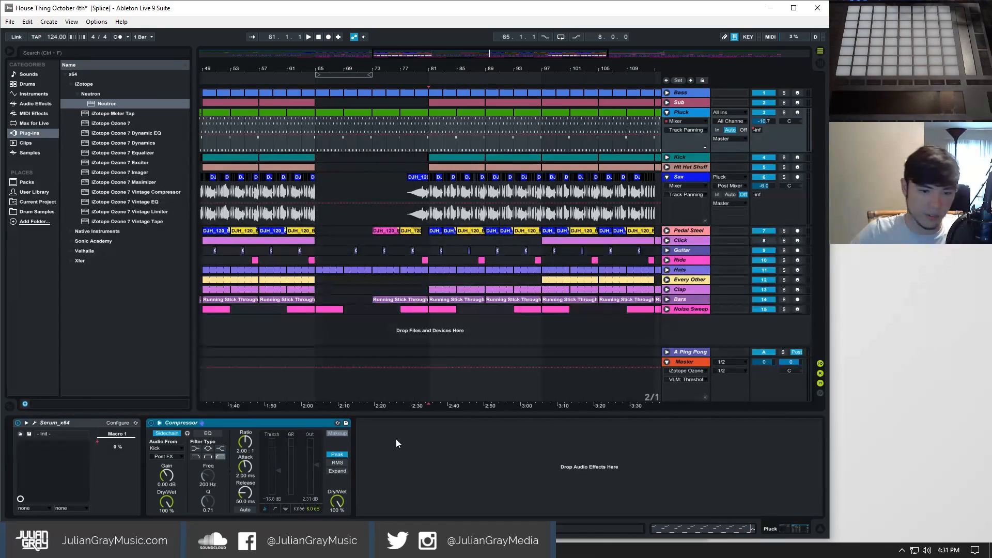
# - Unfold and solo the Kick track, then place the playback position at bar 81 with its Neutron open
pyautogui.click(681, 178)
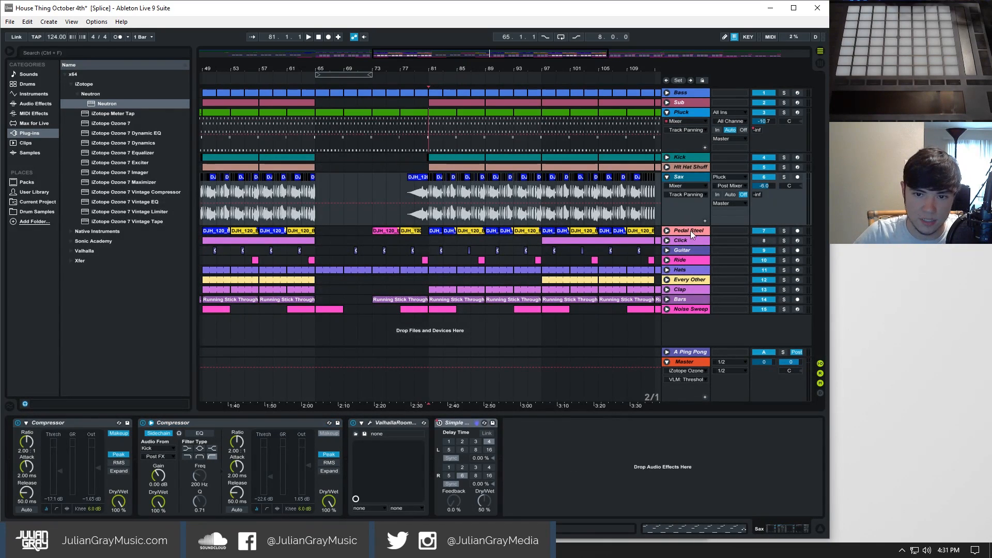
pyautogui.click(678, 157)
pyautogui.click(666, 157)
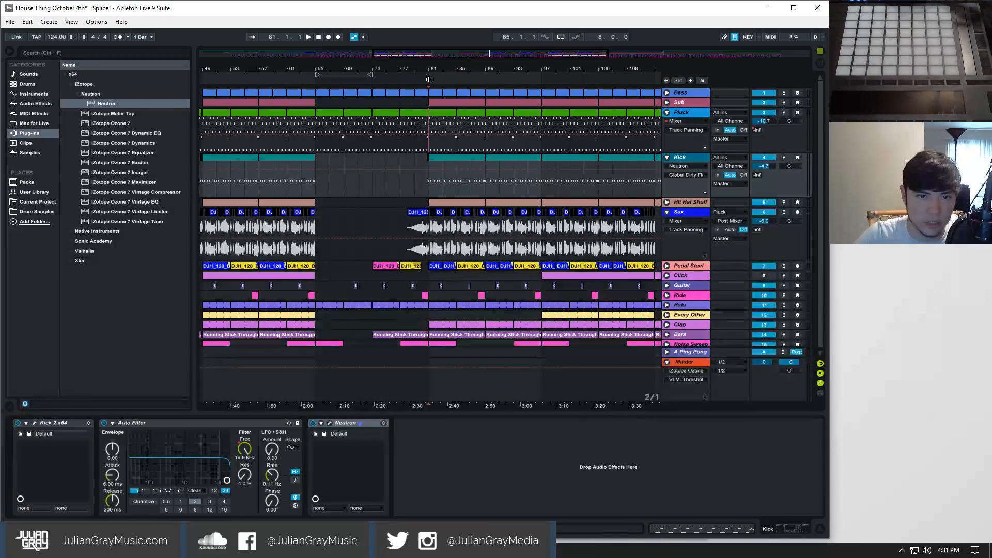
pyautogui.click(784, 157)
pyautogui.press('space')
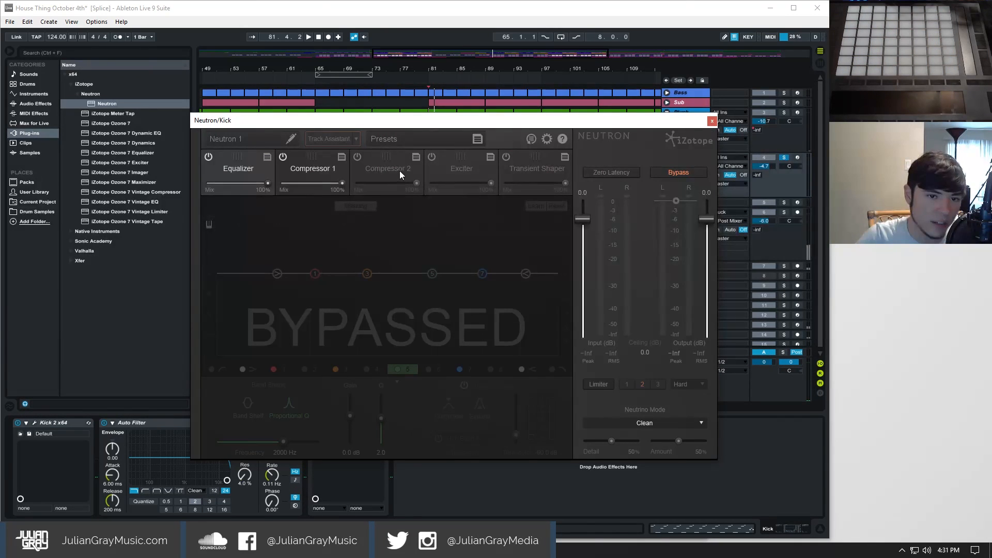
pyautogui.moveTo(366, 118); pyautogui.dragTo(387, 173)
pyautogui.click(429, 163)
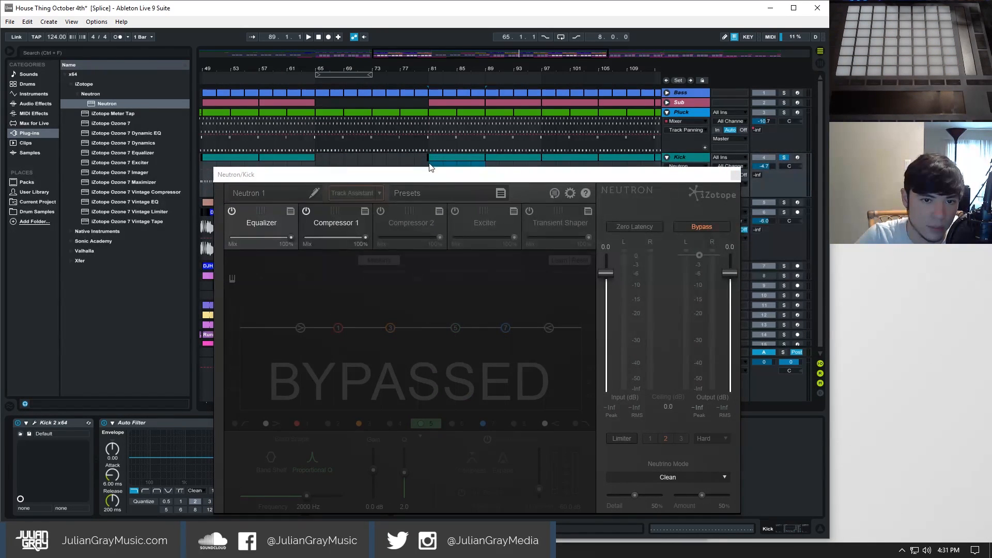
# - Run Neutron's Track Assistant on the Kick while it plays from bar 81, then stop playback once the suggested settings are applied
pyautogui.click(353, 191)
pyautogui.press('space')
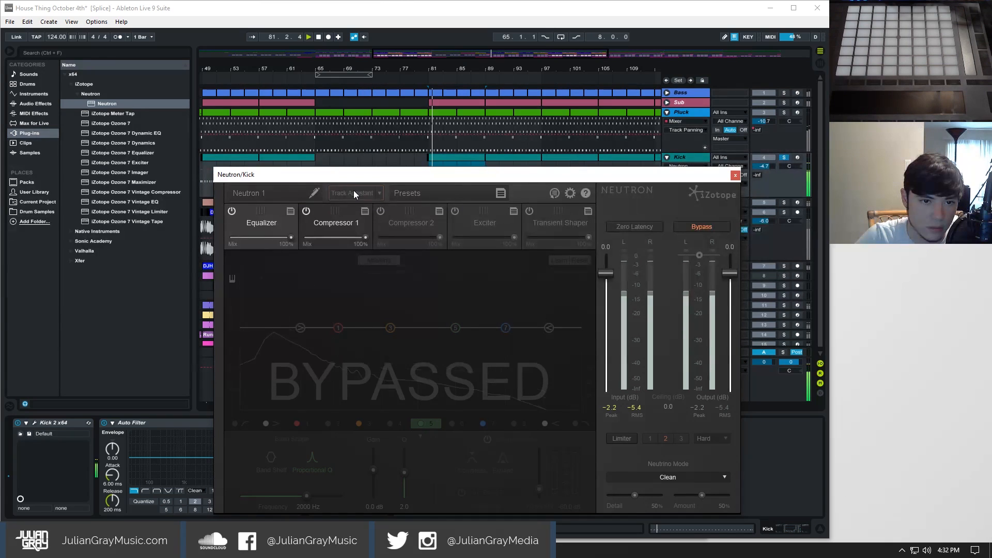
pyautogui.moveTo(476, 176); pyautogui.dragTo(569, 203)
pyautogui.click(700, 195)
pyautogui.click(371, 216)
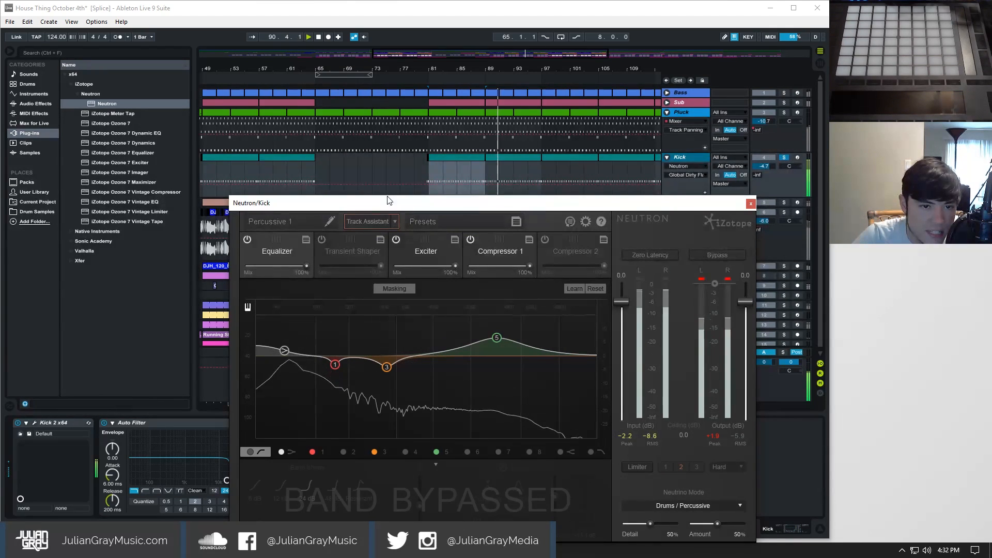
pyautogui.moveTo(379, 206); pyautogui.dragTo(371, 146)
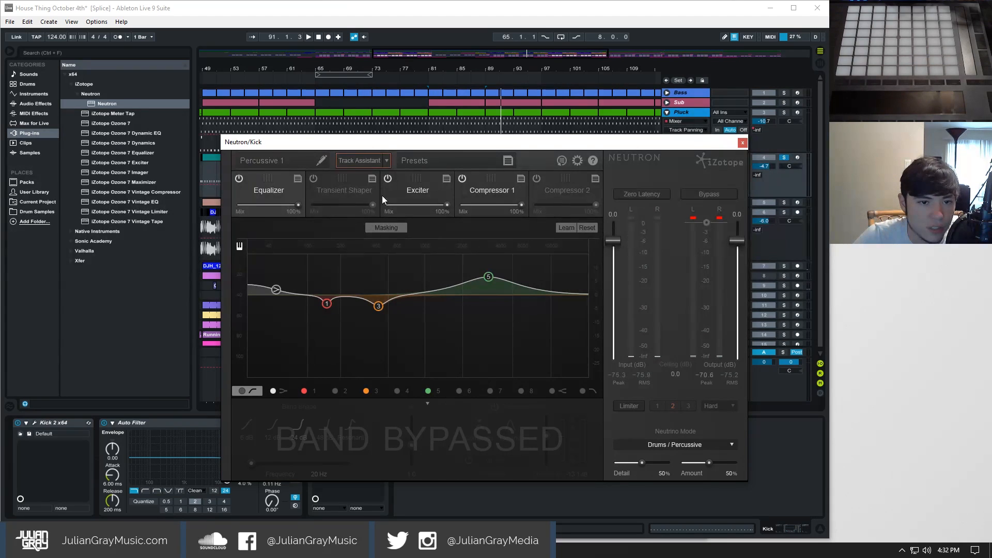
# - Inspect the suggested Exciter and Compressor 1 settings, briefly enable the Transient Shaper to view its controls, and return to the Equalizer
pyautogui.click(491, 192)
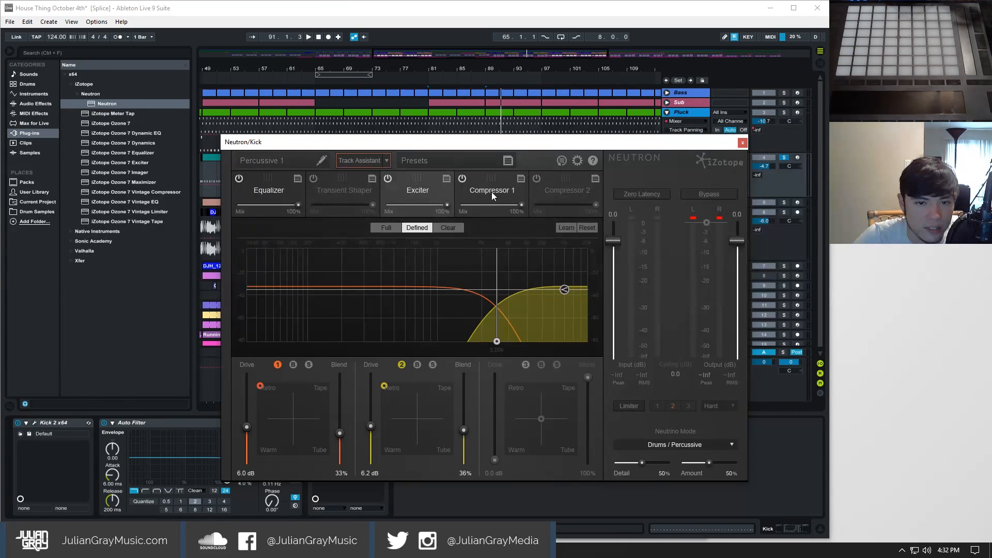
pyautogui.click(313, 180)
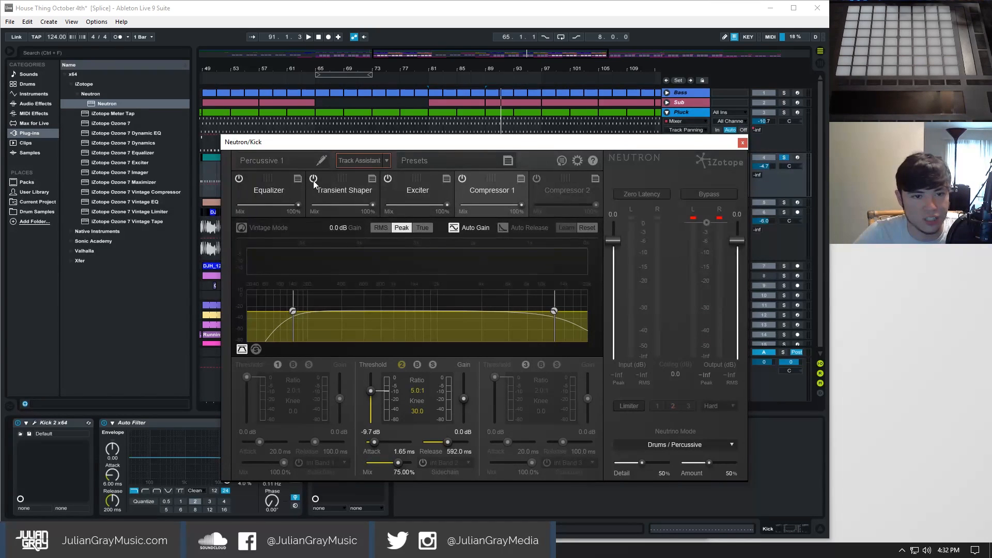
pyautogui.click(346, 182)
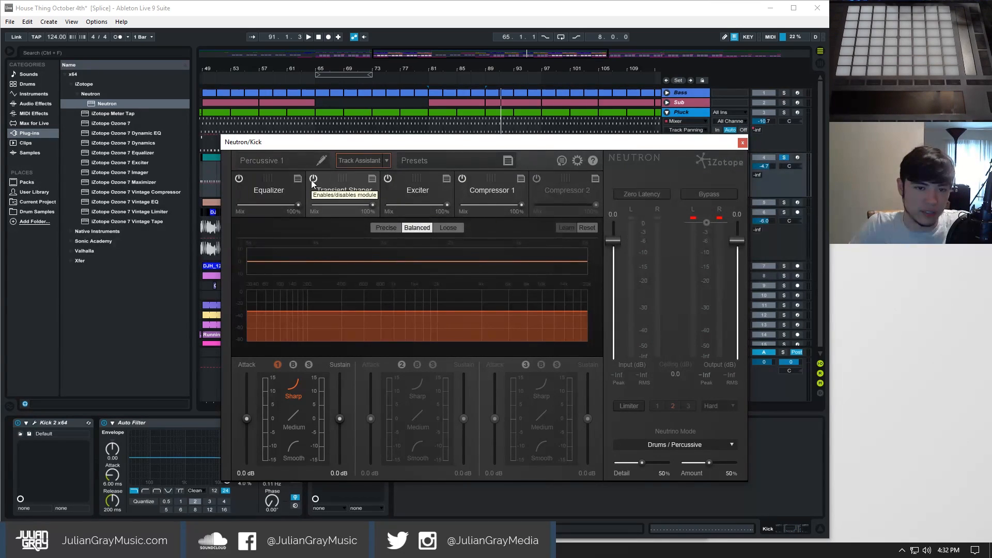
pyautogui.click(313, 178)
pyautogui.click(385, 196)
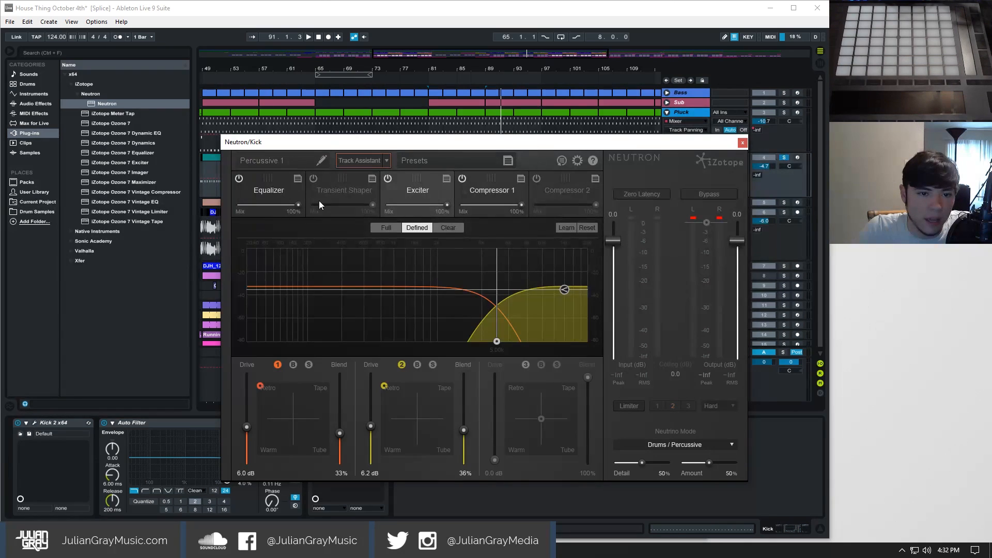
pyautogui.click(265, 190)
# - Audition the Kick briefly, then soften the EQ by lowering band 5's boost and reducing the cuts on band 3 and band 1 (−1.9 dB)
pyautogui.moveTo(443, 139); pyautogui.dragTo(451, 169)
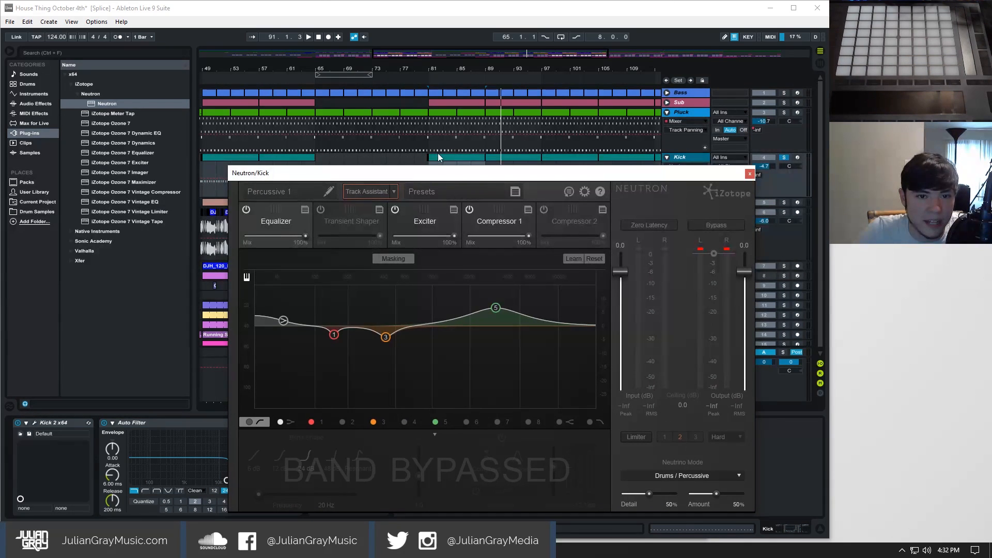
pyautogui.press('space')
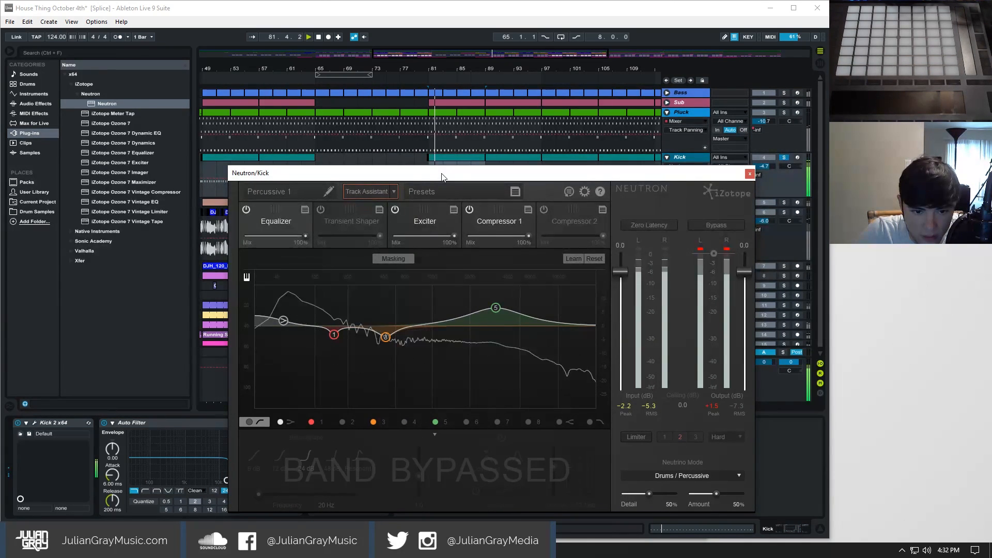
pyautogui.press('space')
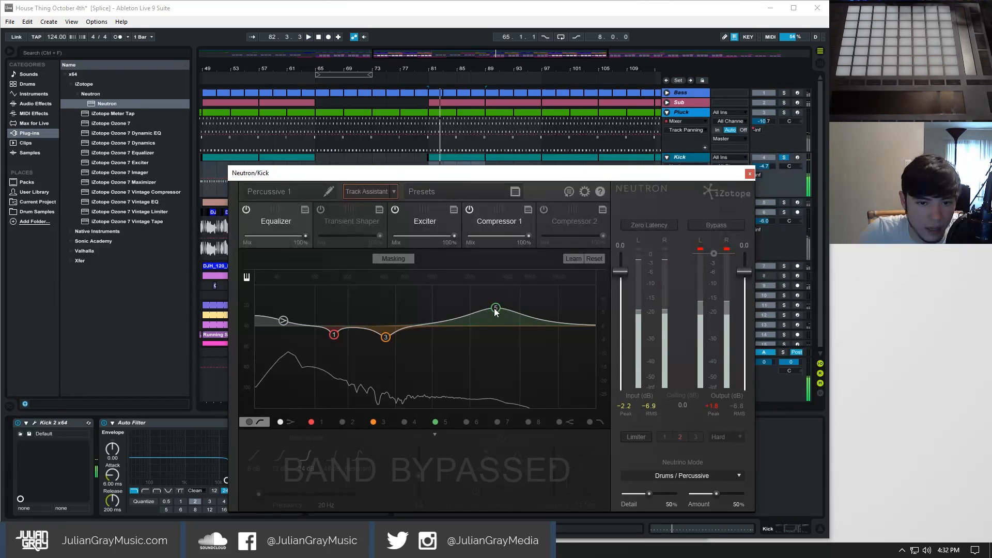
pyautogui.moveTo(496, 308); pyautogui.dragTo(493, 319)
pyautogui.moveTo(386, 339); pyautogui.dragTo(349, 332)
# - Audition the Kick's adjusted EQ from bar 81, close its Neutron window, and stop with the playback position at bar 81
pyautogui.click(427, 148)
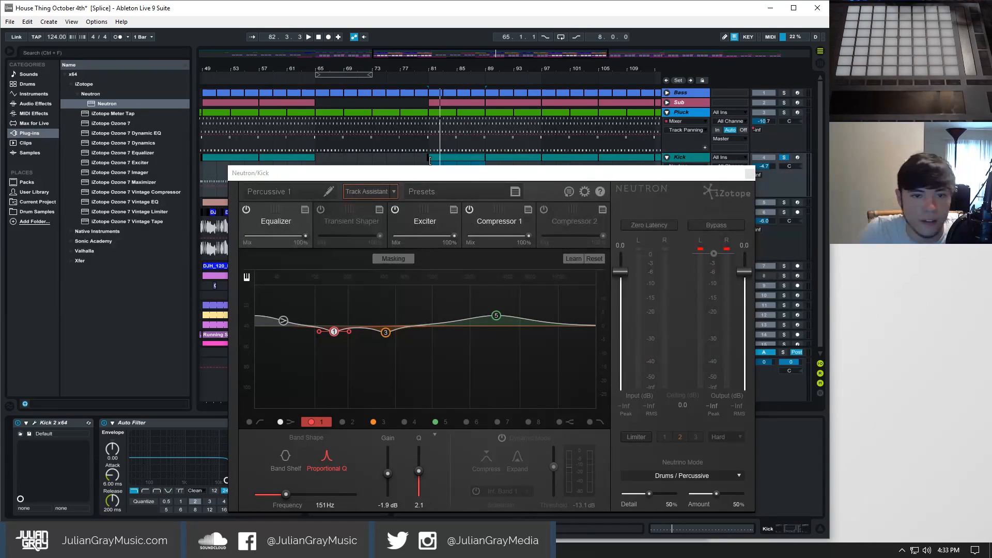
pyautogui.click(430, 174)
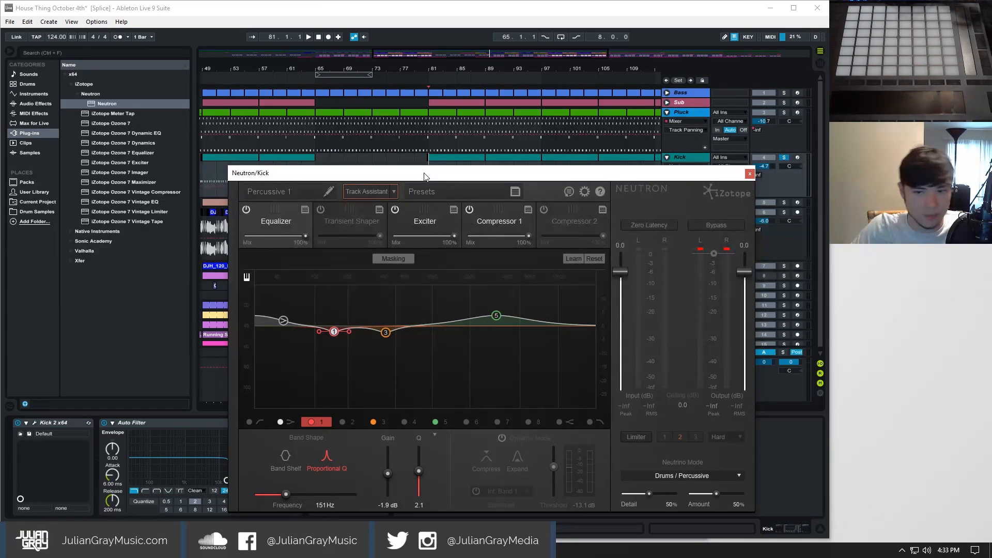
pyautogui.moveTo(360, 175)
pyautogui.mouseDown()
pyautogui.moveTo(361, 157)
pyautogui.moveTo(368, 190)
pyautogui.mouseUp()
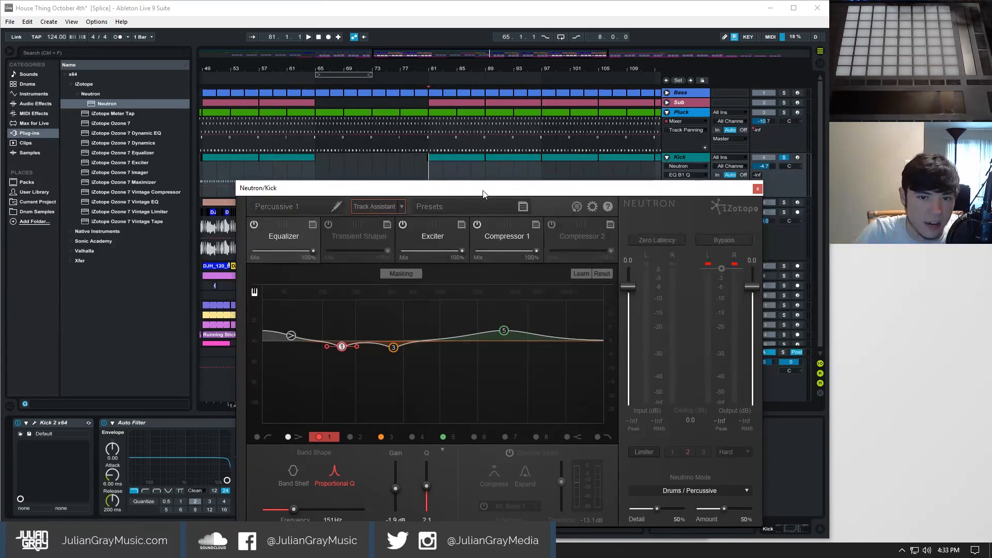
pyautogui.moveTo(483, 192); pyautogui.dragTo(475, 191)
pyautogui.press('space')
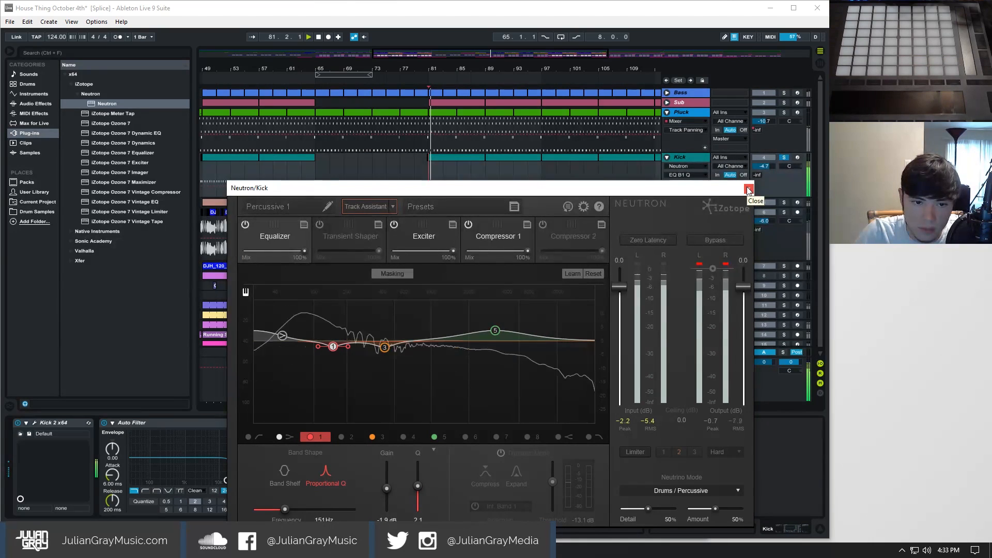
pyautogui.click(748, 190)
pyautogui.press('space')
pyautogui.click(427, 176)
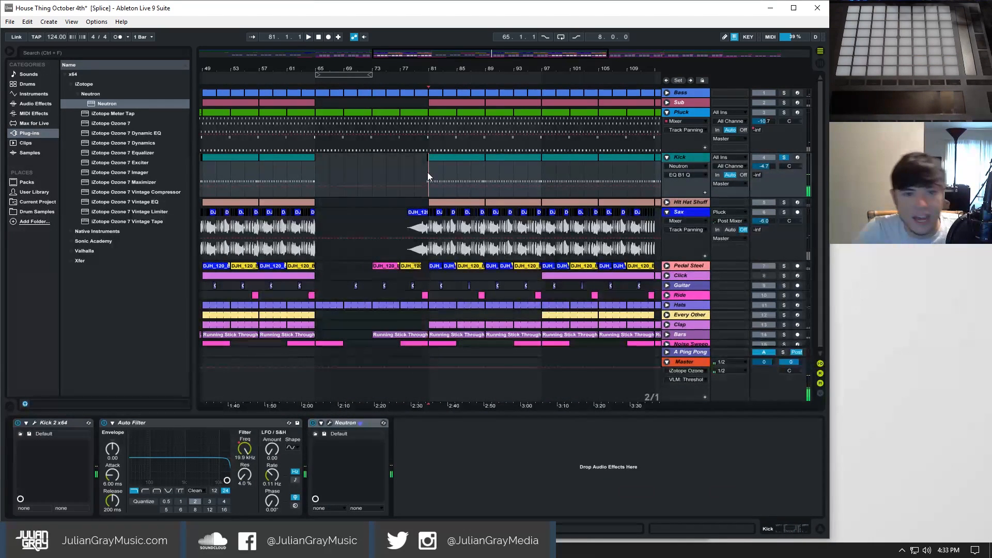